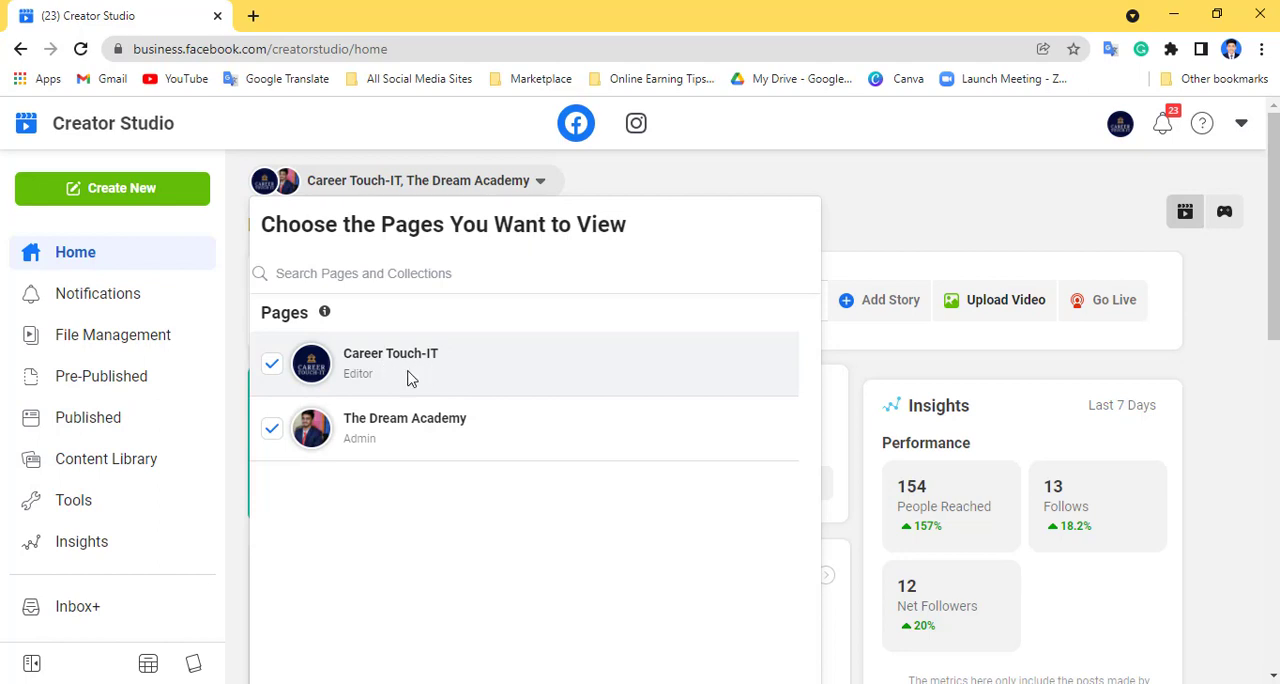
# - Exclude The Dream Academy from the viewed pages so that only Career Touch-IT is shown
pyautogui.click(271, 432)
pyautogui.scroll(-2, 560, 374)
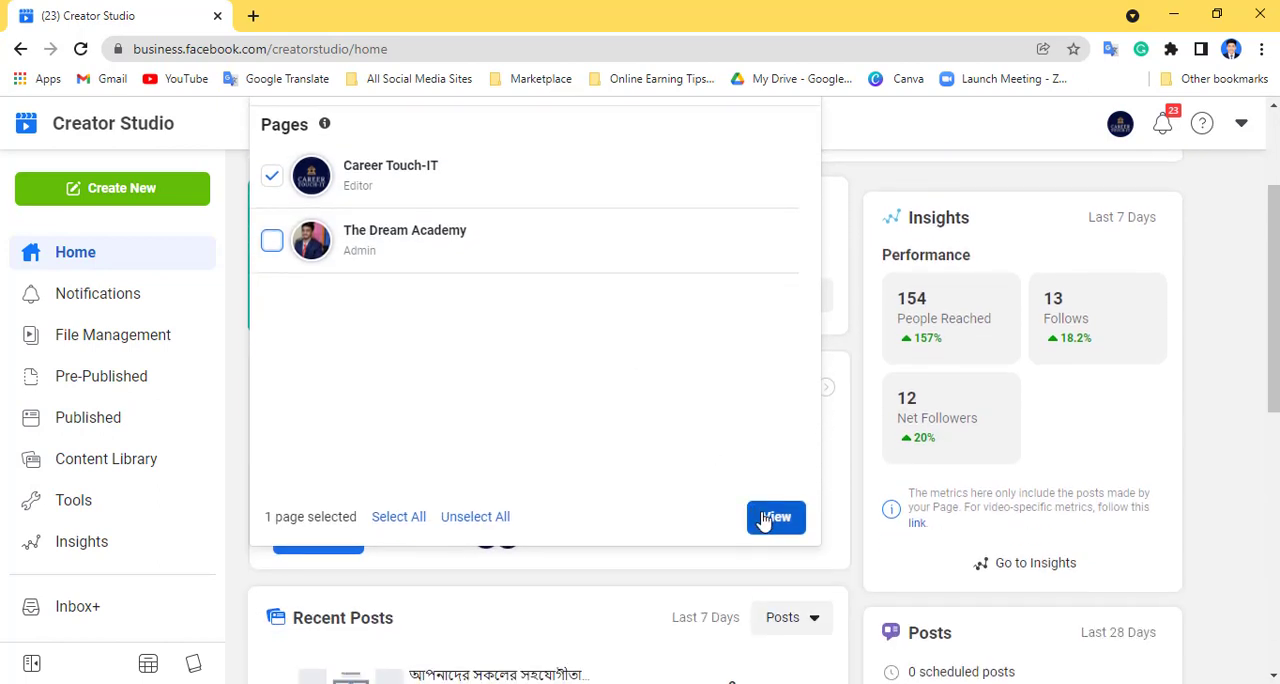
pyautogui.click(776, 517)
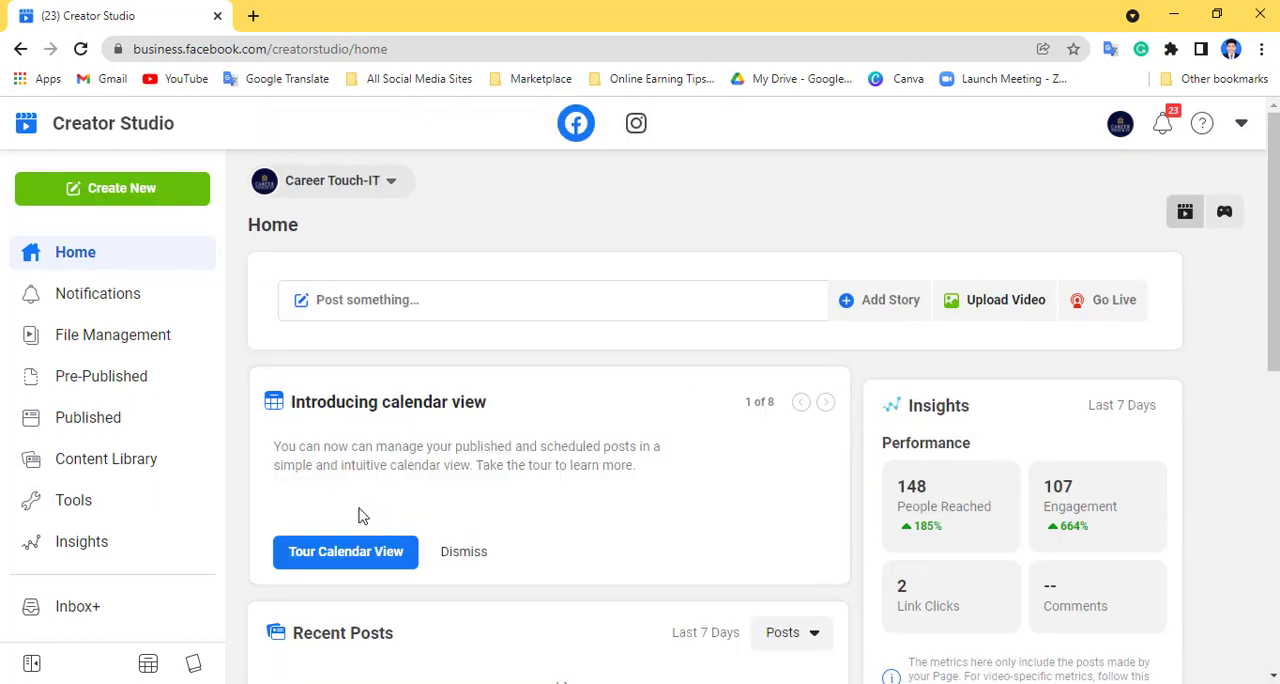
pyautogui.scroll(-2, 712, 375)
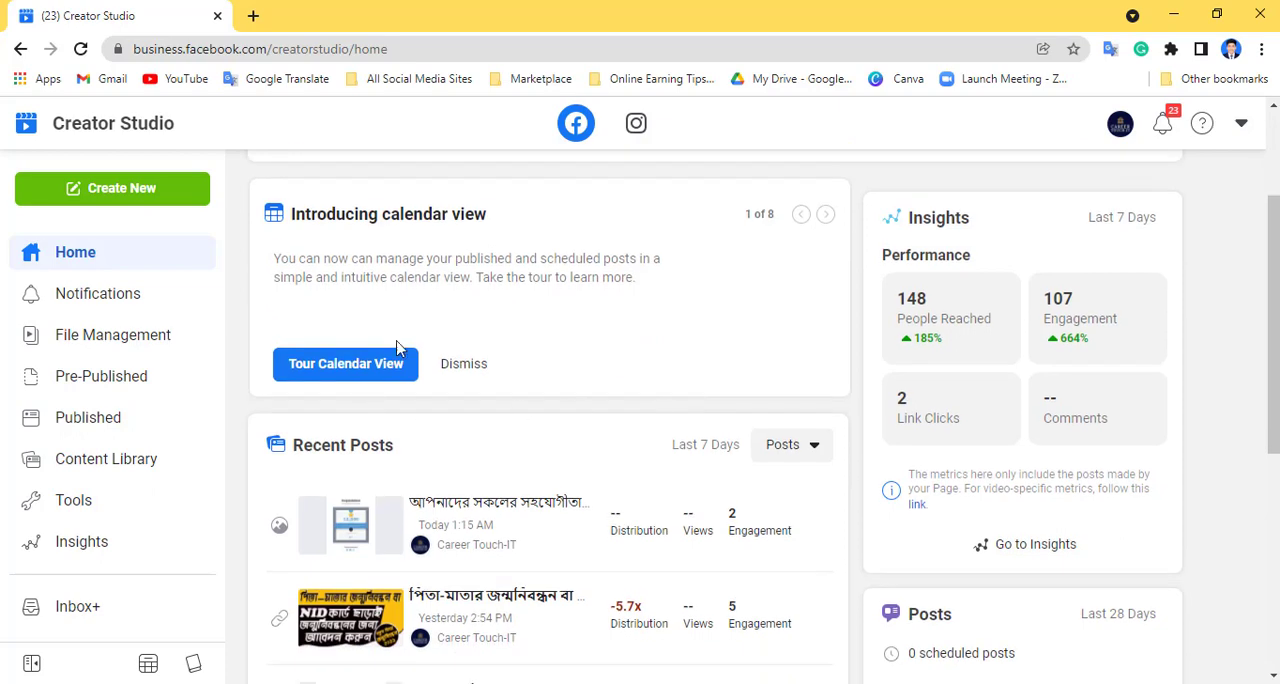
pyautogui.scroll(-2, 686, 337)
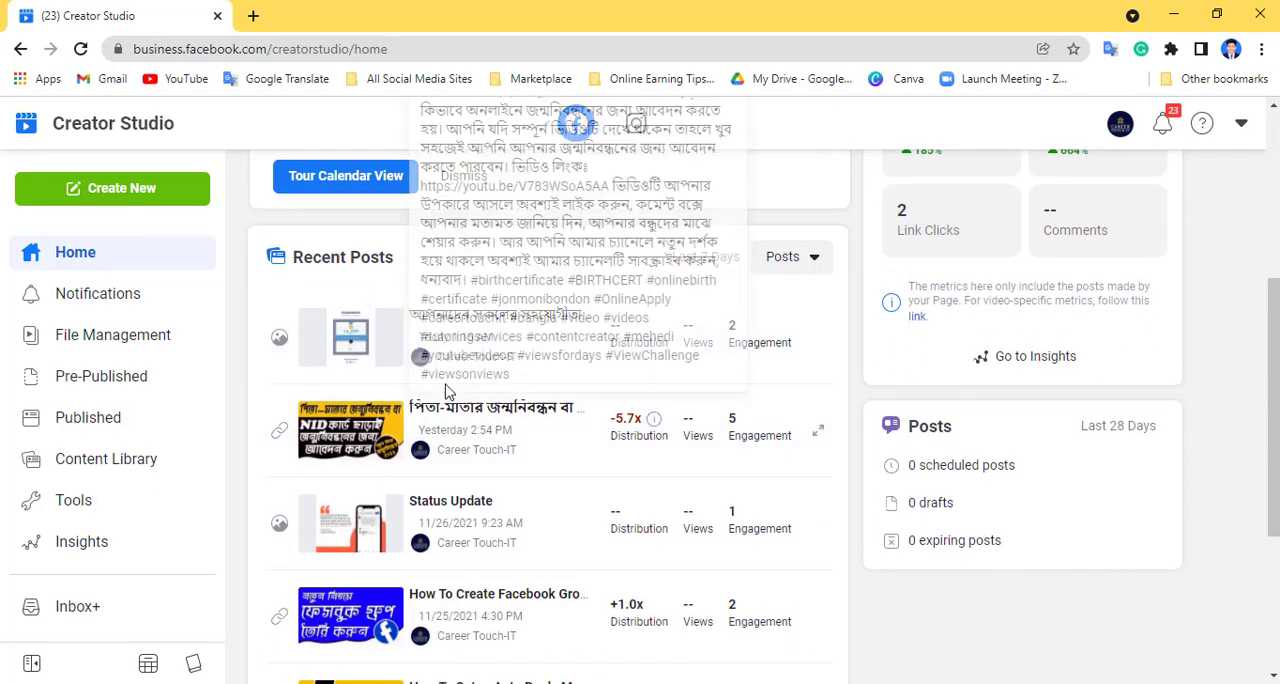
pyautogui.scroll(-3, 605, 461)
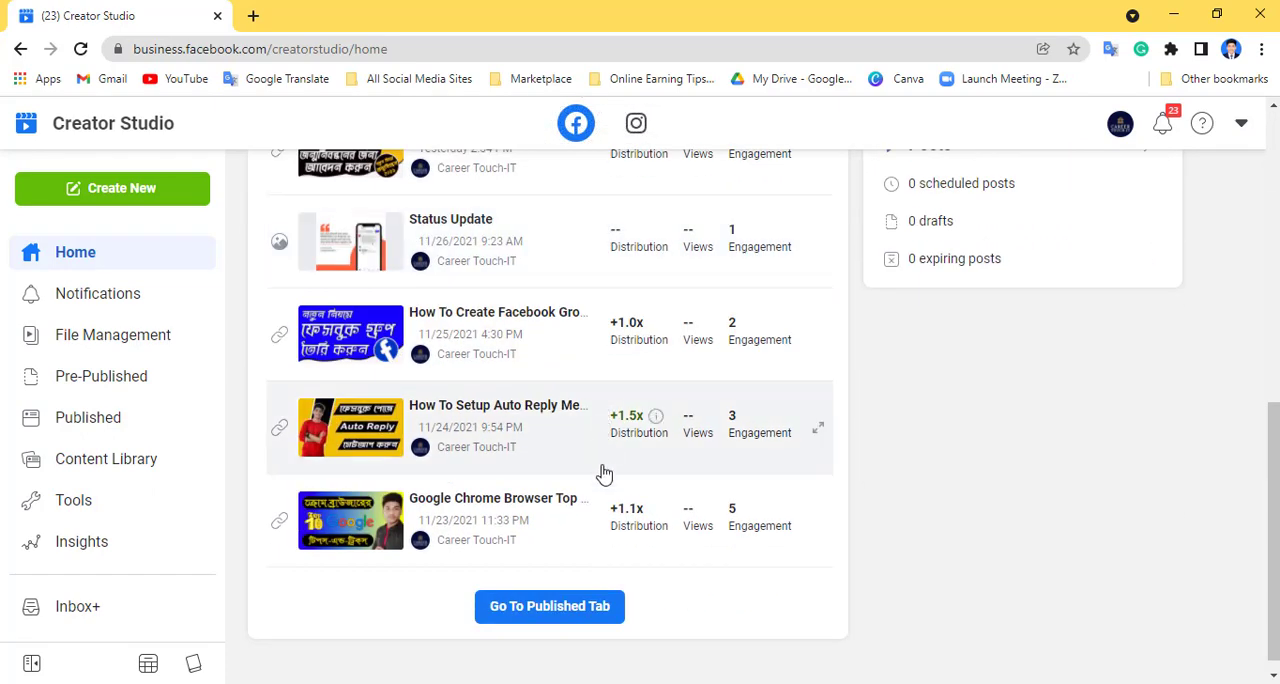
pyautogui.scroll(7, 600, 490)
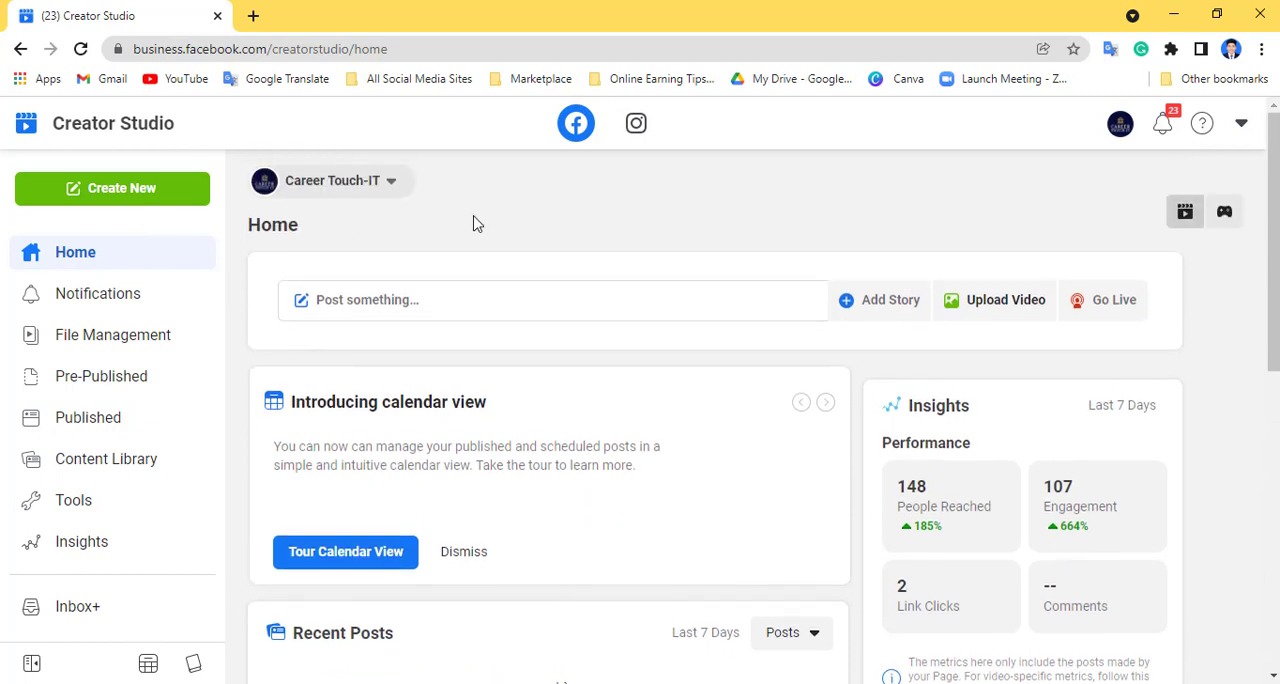
# - Upload the "How To Setup Auto Reply Message On Facebook Page 2021" video from Career Touch IT- Tutorials on drive G, and dismiss the optimization and caption tips
pyautogui.click(141, 190)
pyautogui.scroll(-1, 160, 300)
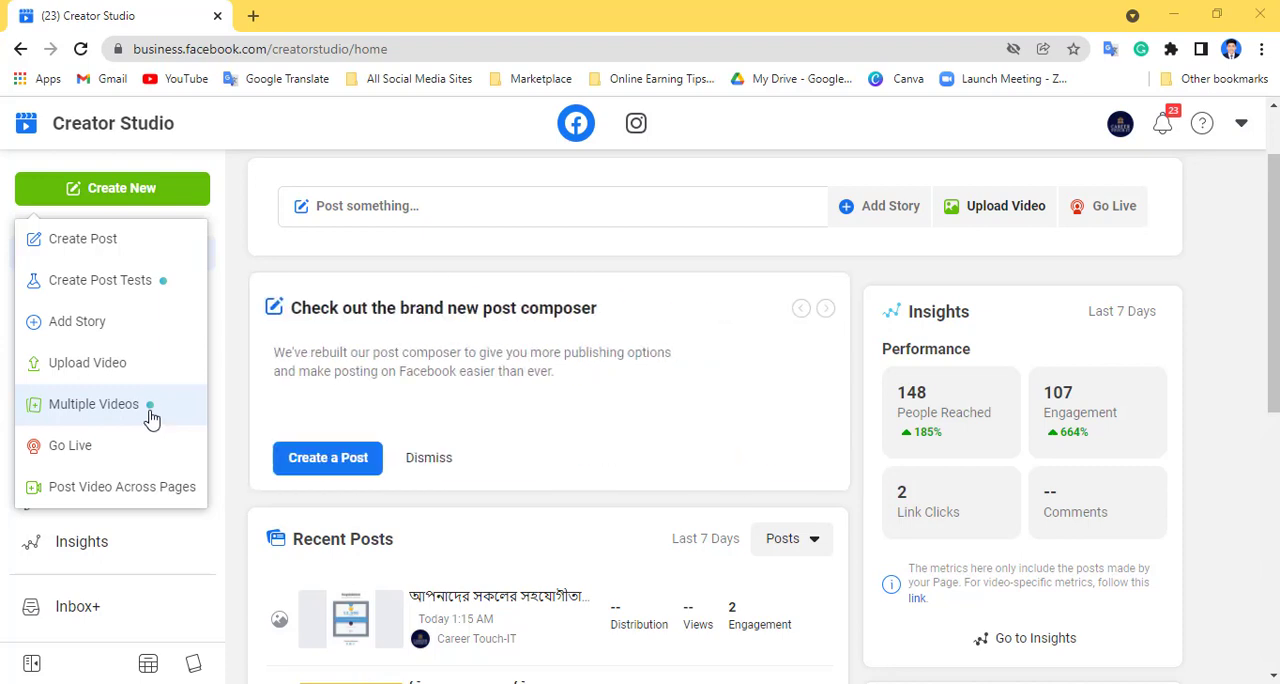
pyautogui.click(146, 373)
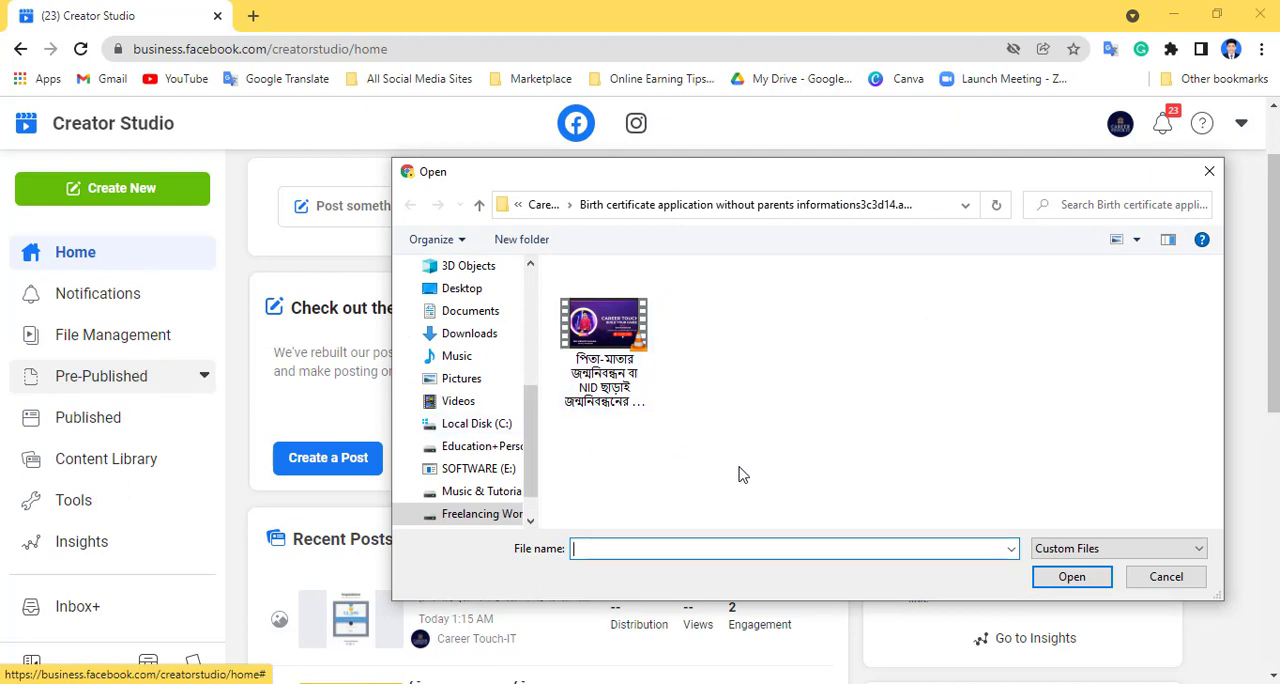
pyautogui.click(502, 517)
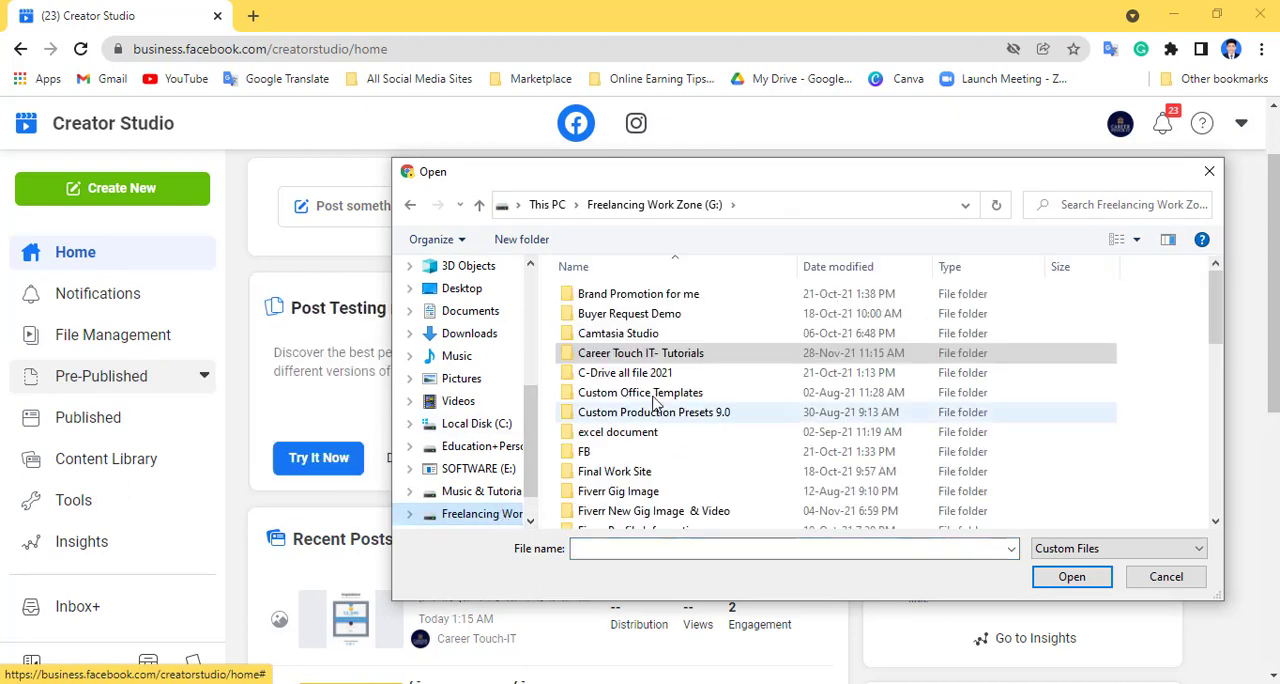
pyautogui.doubleClick(702, 355)
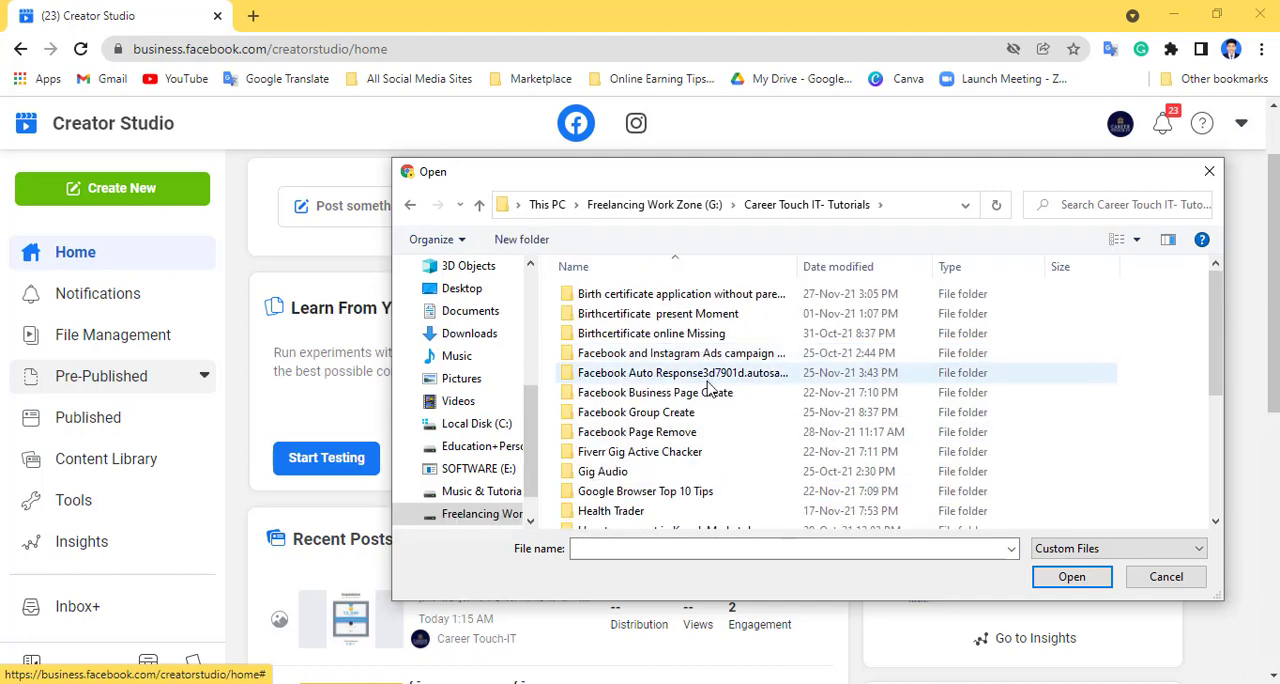
pyautogui.doubleClick(710, 374)
pyautogui.click(604, 340)
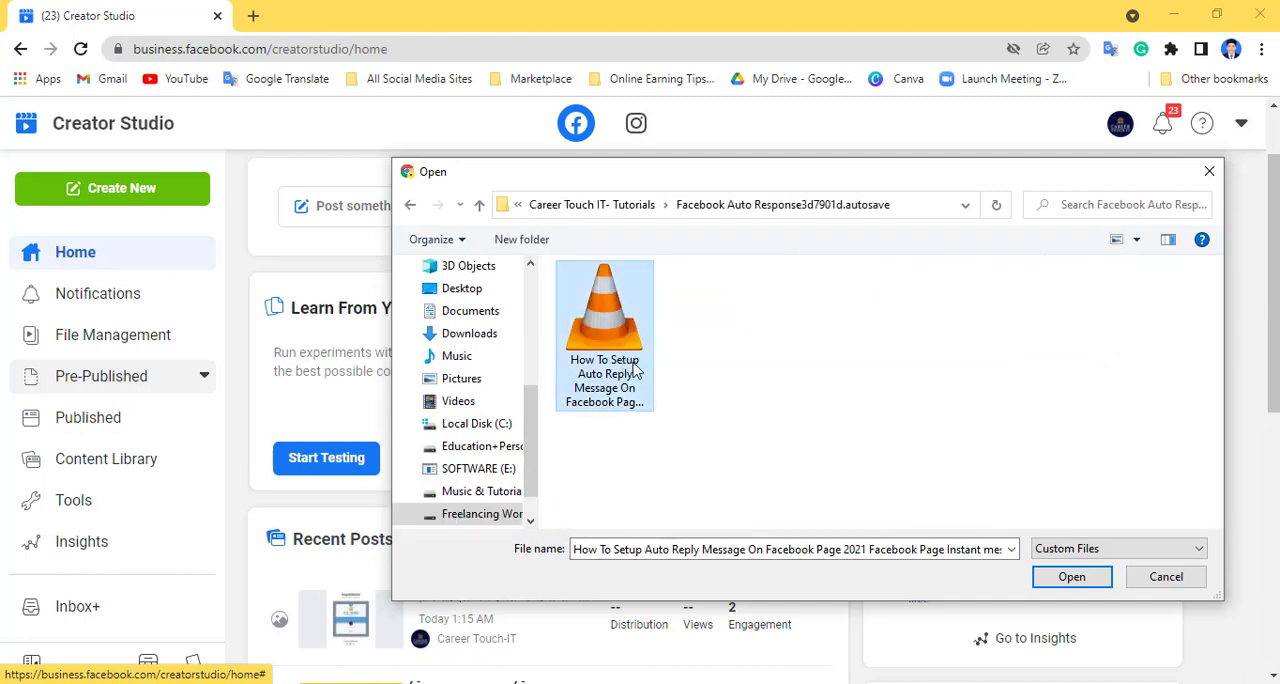
pyautogui.click(1072, 577)
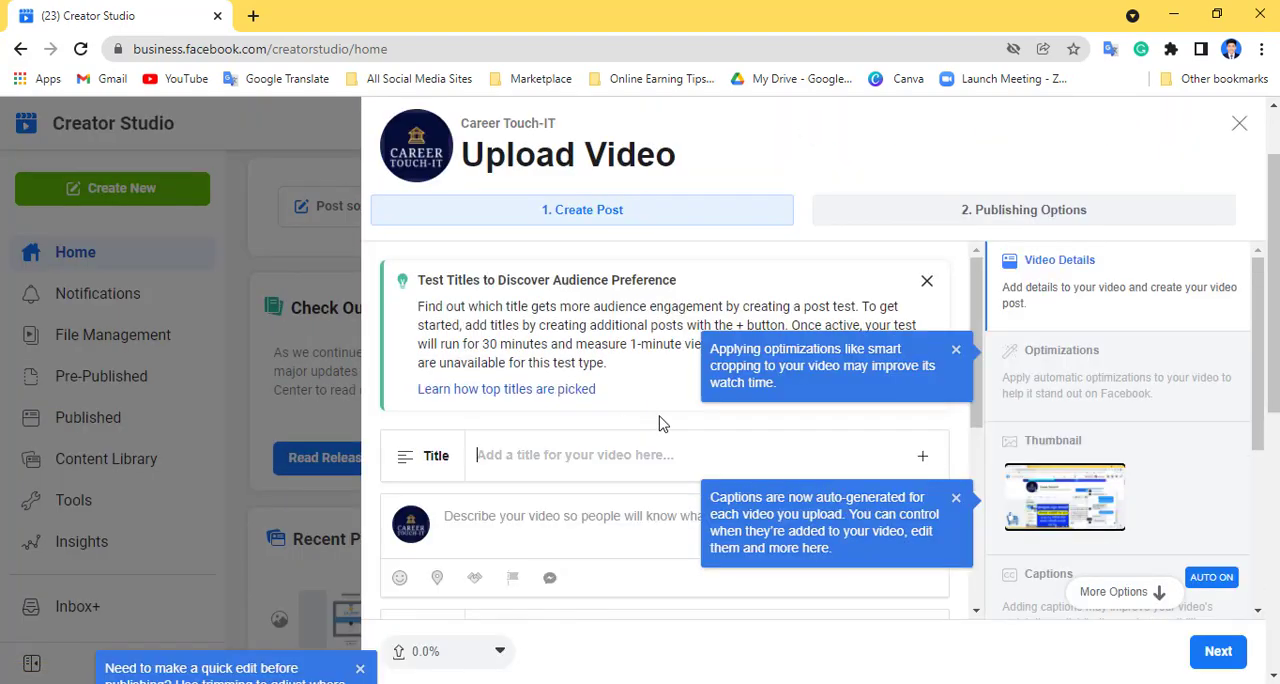
pyautogui.click(955, 349)
pyautogui.click(955, 497)
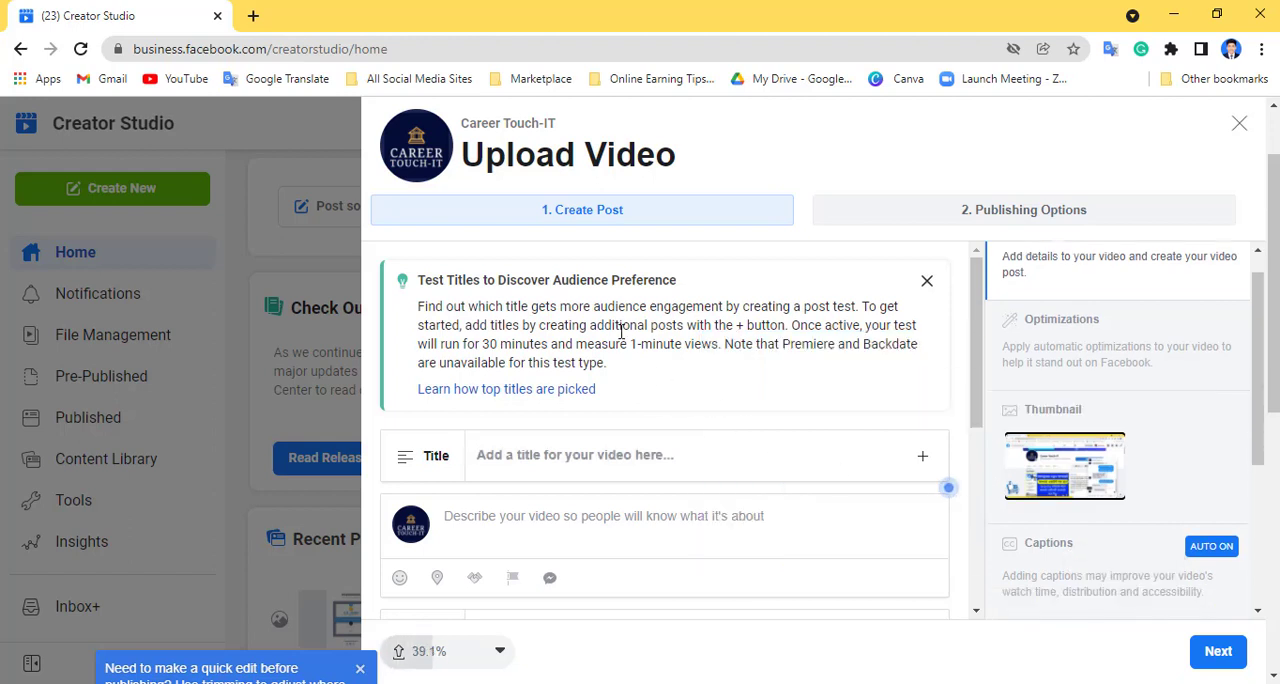
# - Switch to Notepad and open the Birth text file
pyautogui.scroll(-1, 617, 383)
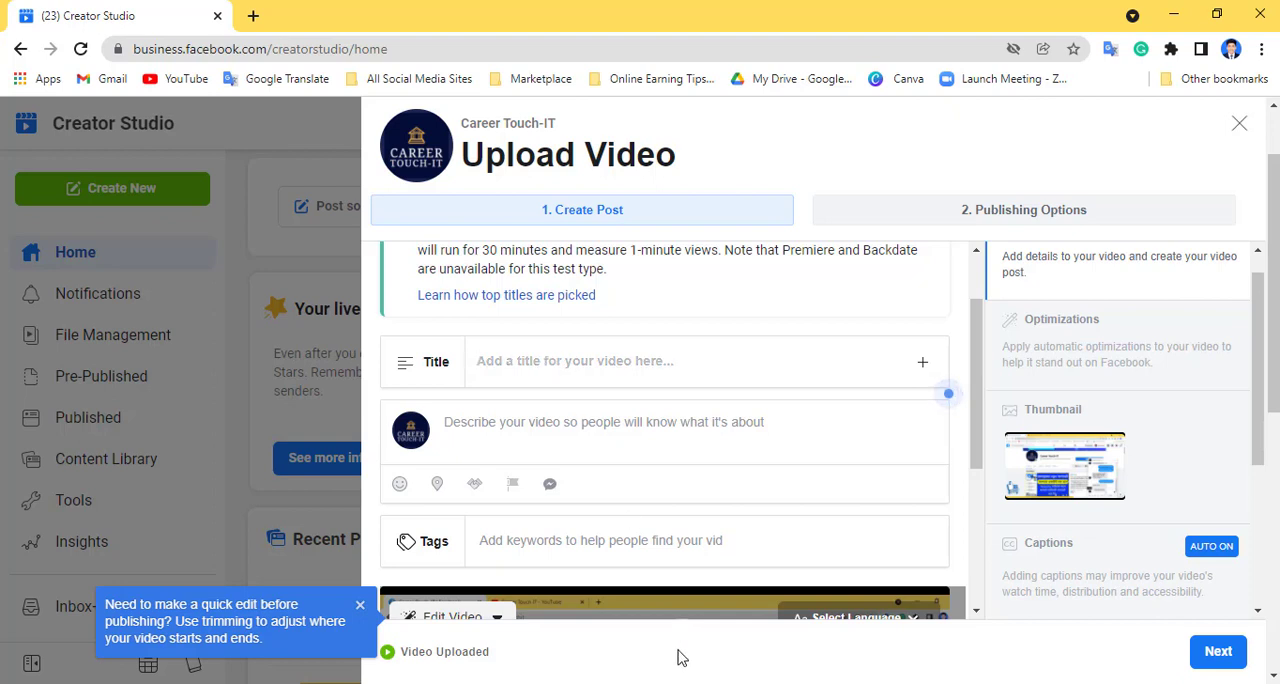
pyautogui.click(629, 228)
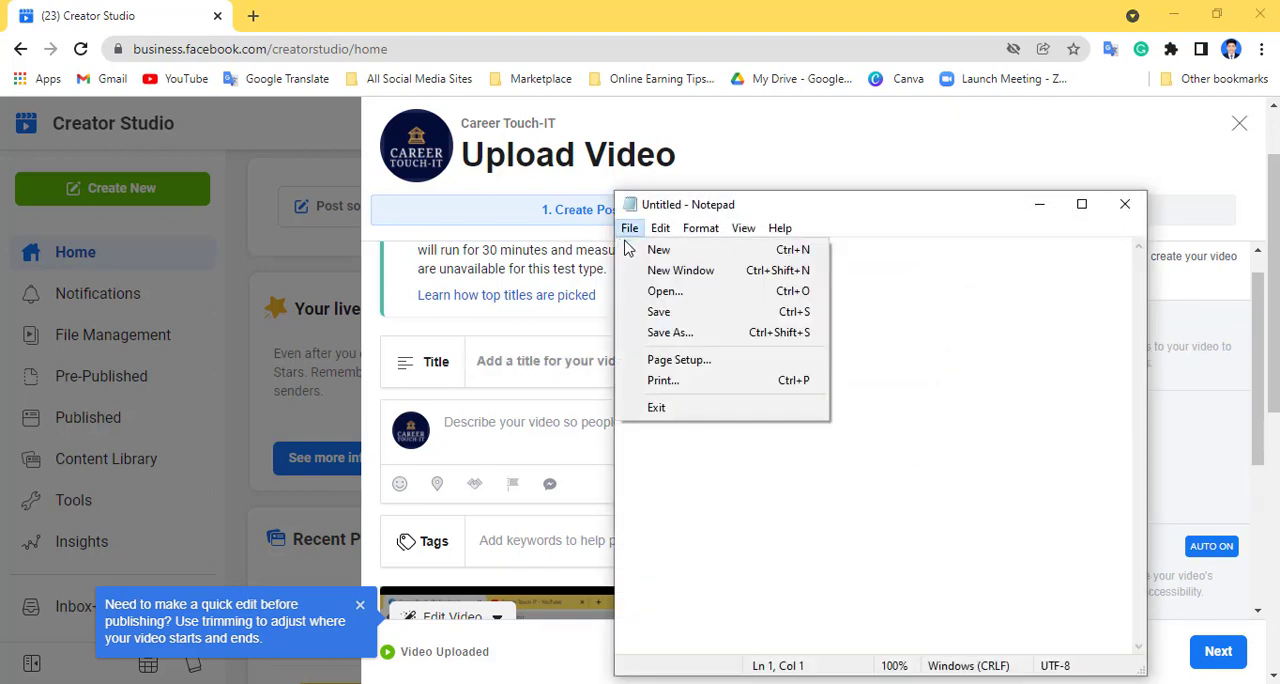
pyautogui.click(665, 291)
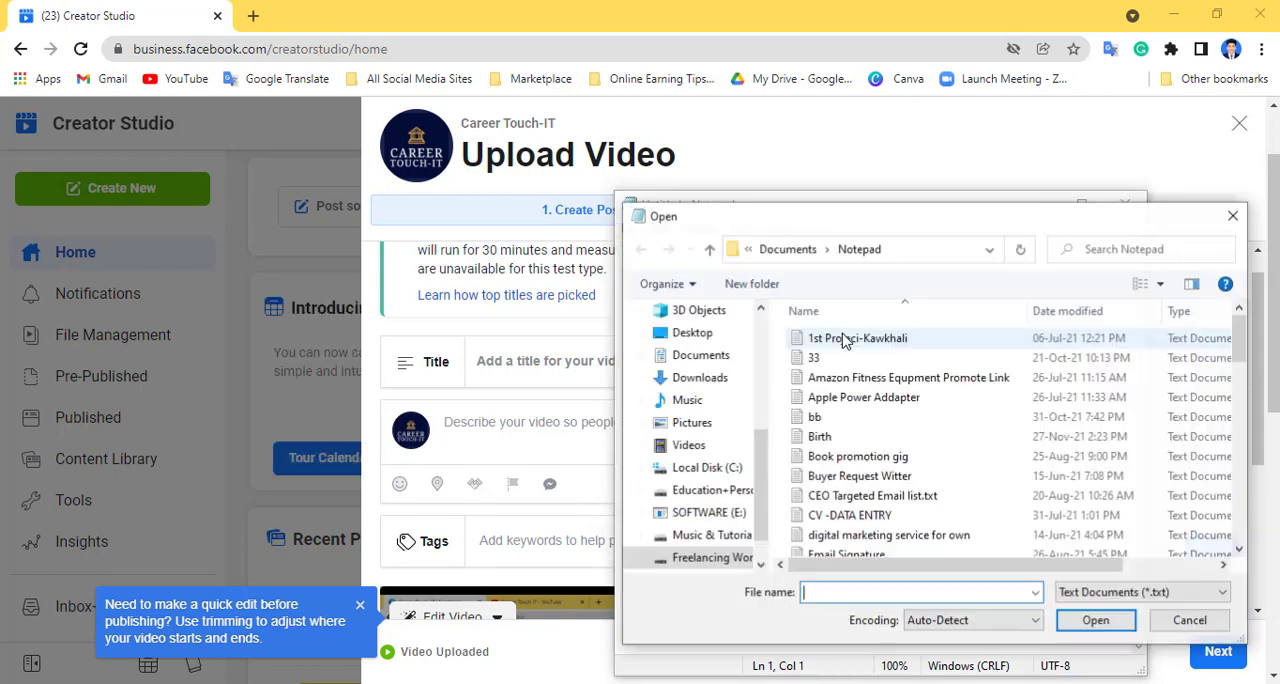
pyautogui.doubleClick(869, 440)
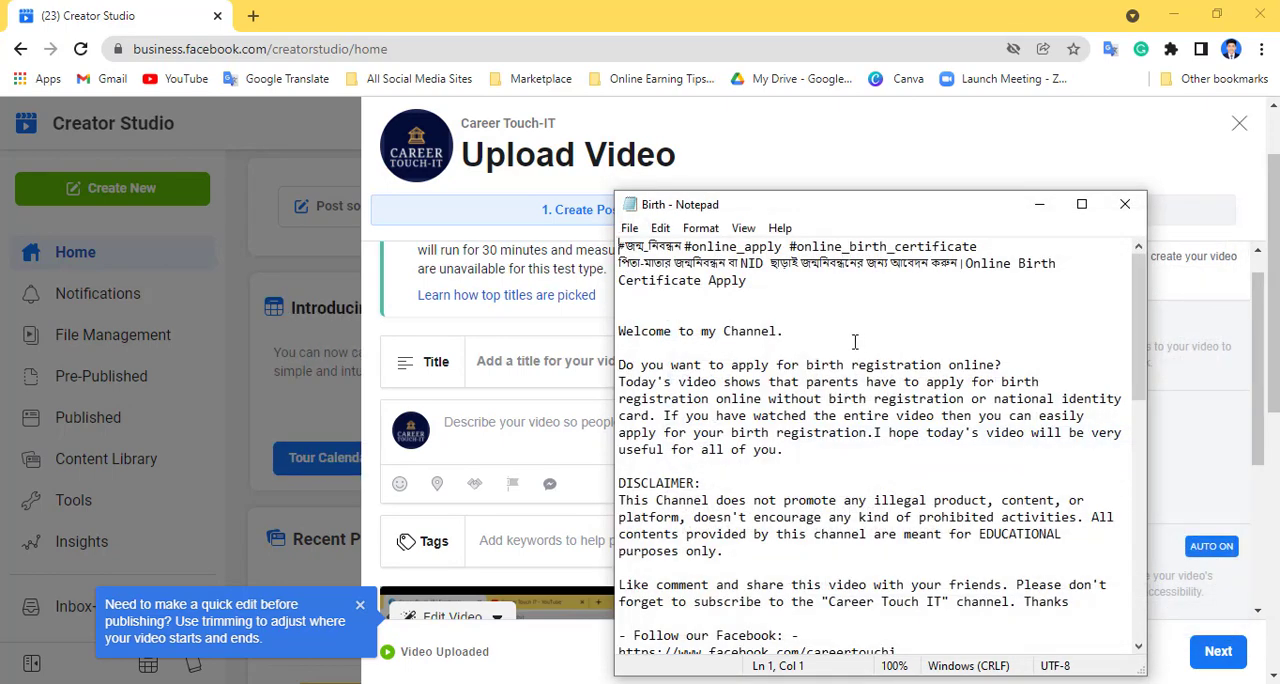
# - Copy the Bengali headline ending in "Online Birth Certificate Apply" from the Birth notes into the video's title
pyautogui.moveTo(764, 290); pyautogui.dragTo(622, 268)
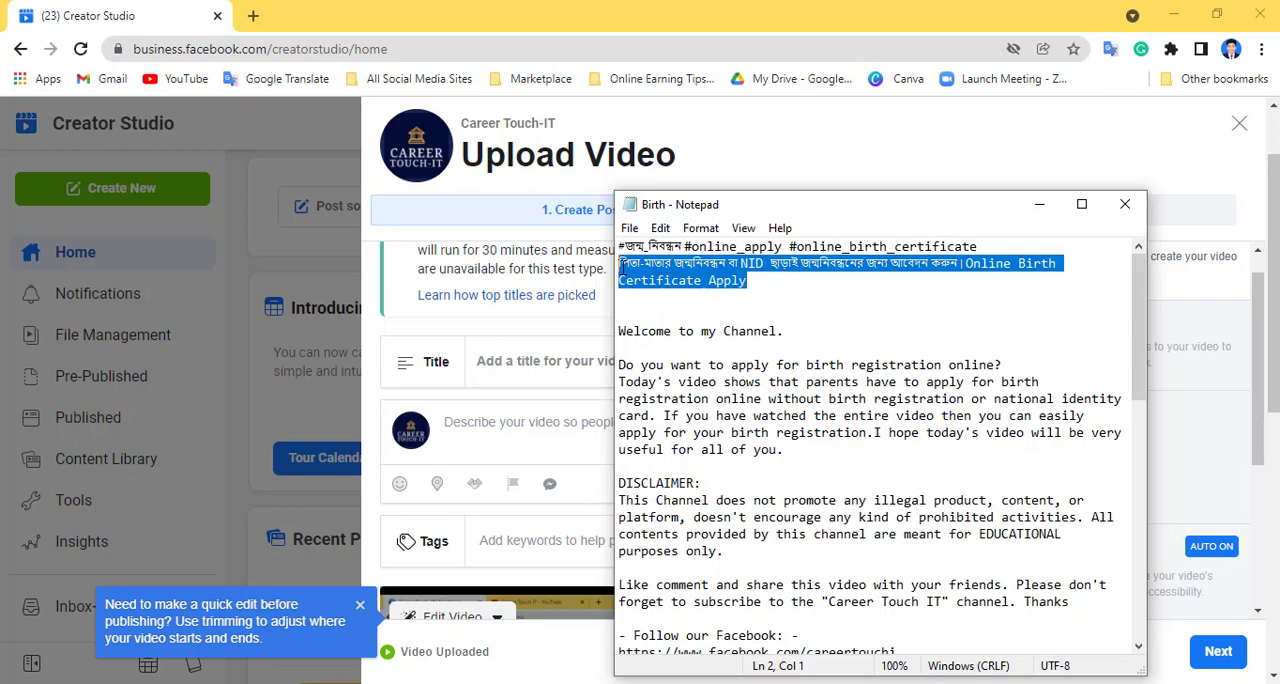
pyautogui.click(478, 360)
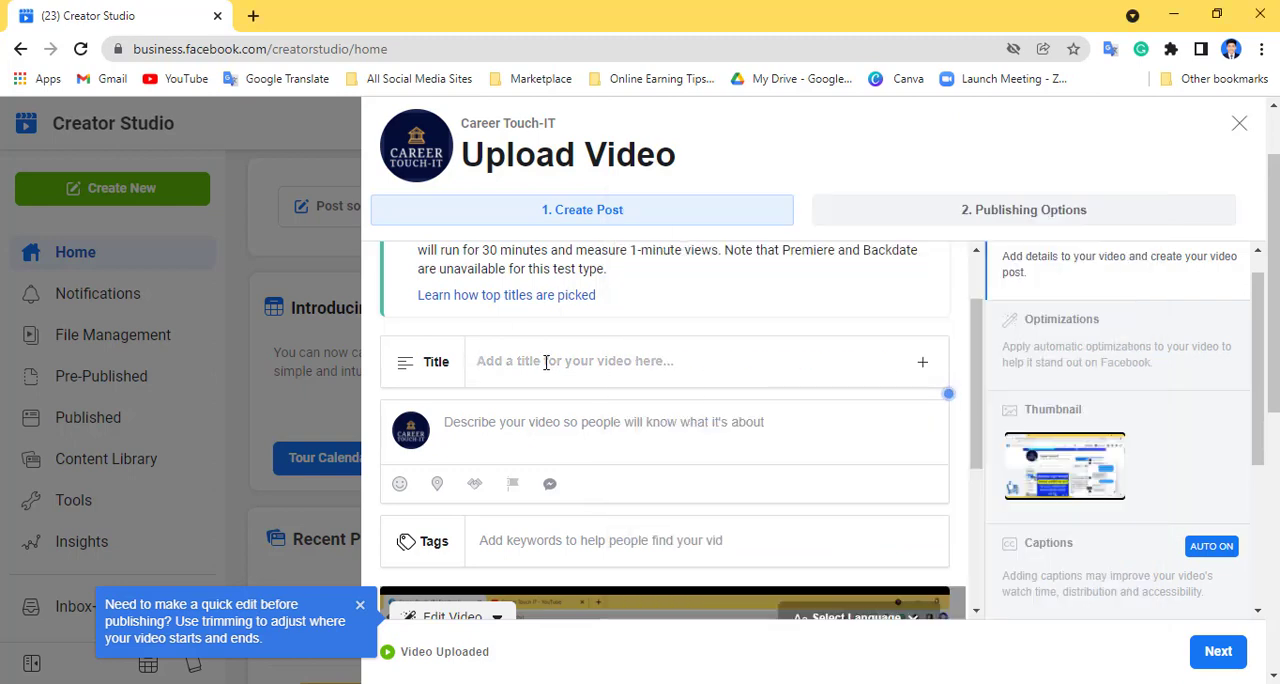
pyautogui.hotkey('ctrl', 'v')
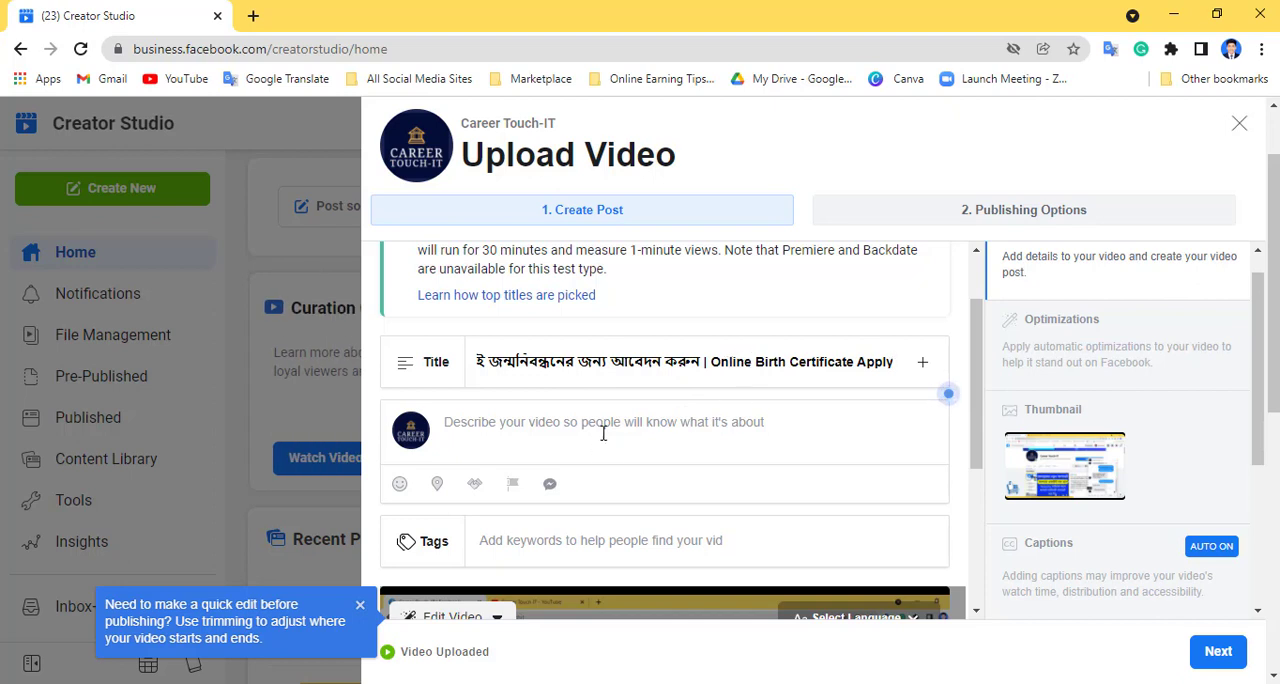
# - Copy the Birth notes from "Welcome to my Channel." through the YouTube channel link into the video's description
pyautogui.click(657, 421)
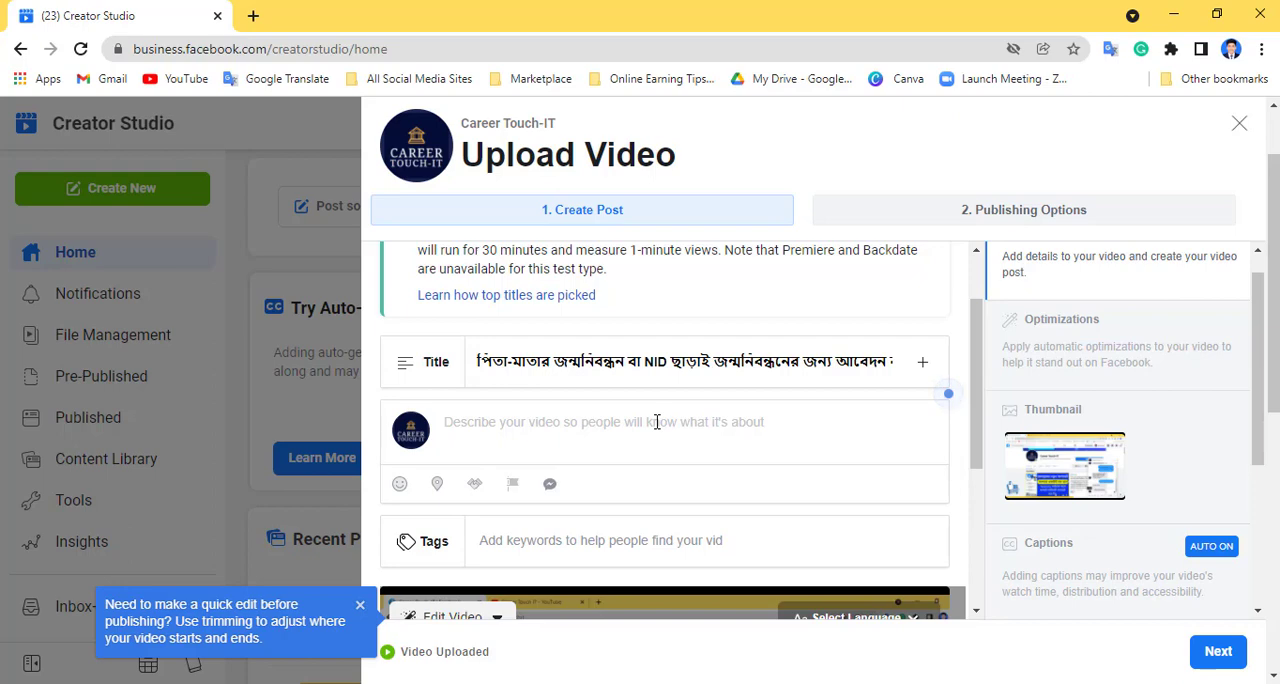
pyautogui.hotkey('alt', 'Tab')
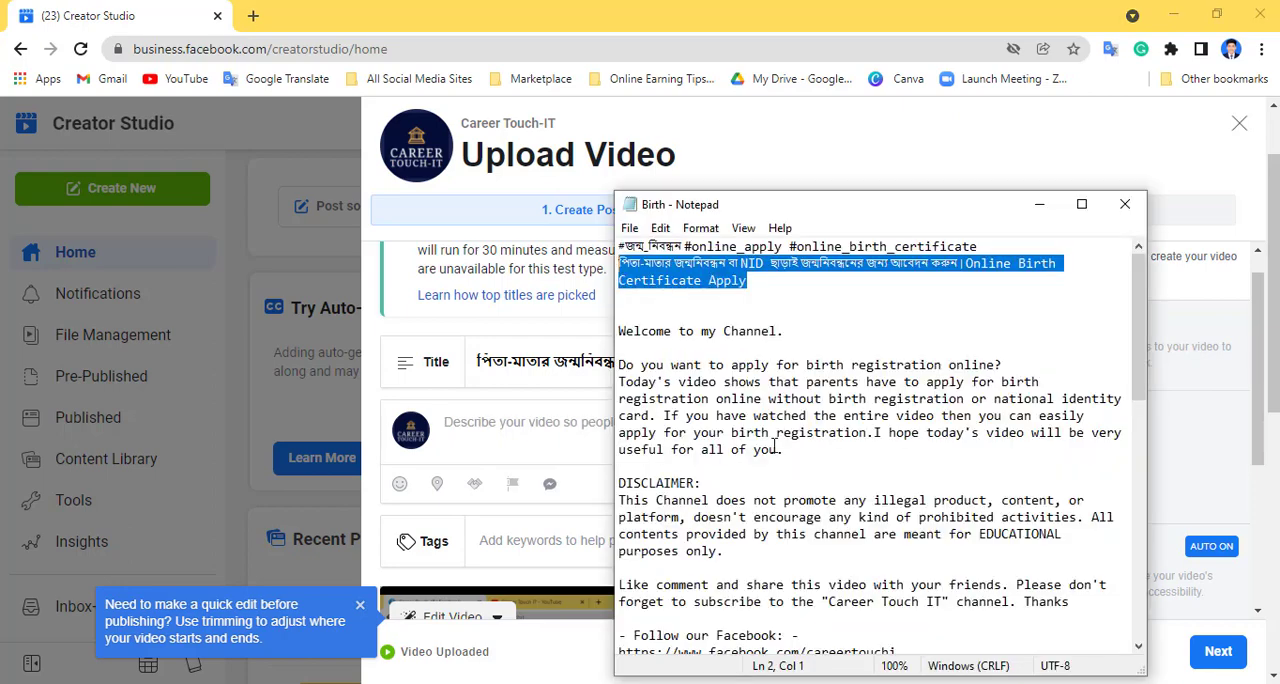
pyautogui.moveTo(620, 331); pyautogui.dragTo(940, 245)
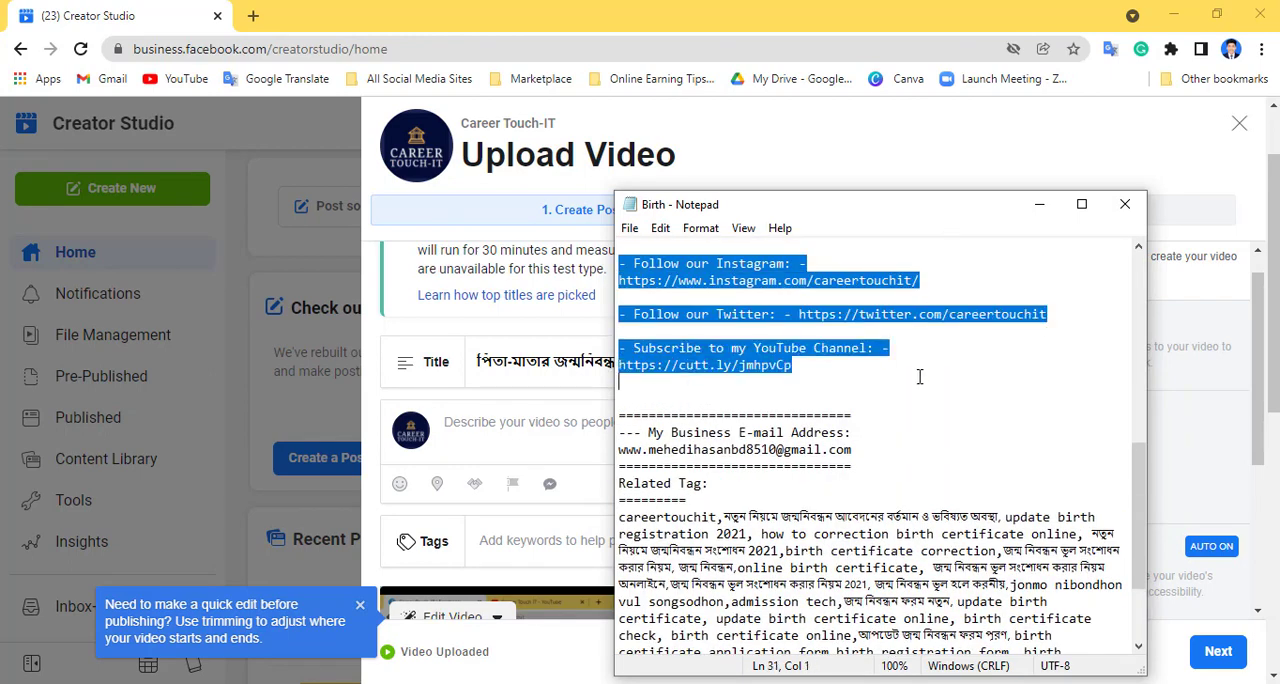
pyautogui.click(512, 440)
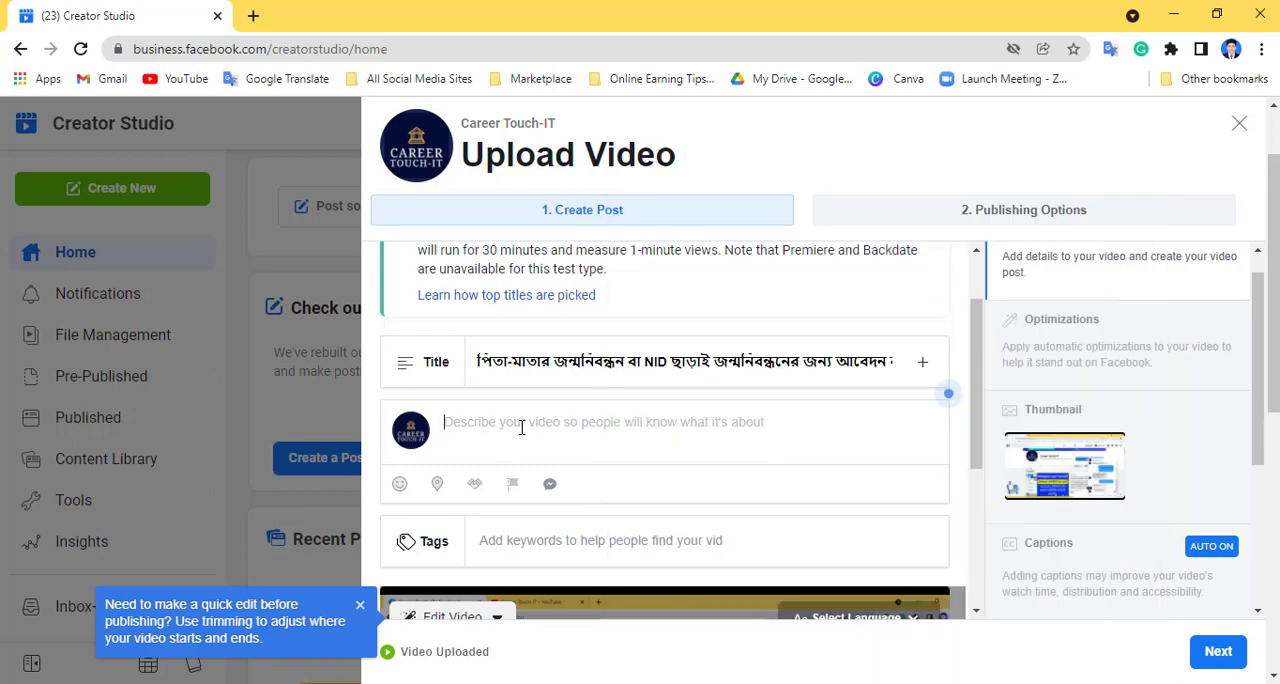
pyautogui.hotkey('ctrl', 'v')
# - Dismiss the video trimming tip and add the tag #facebook to the video
pyautogui.scroll(-10, 674, 480)
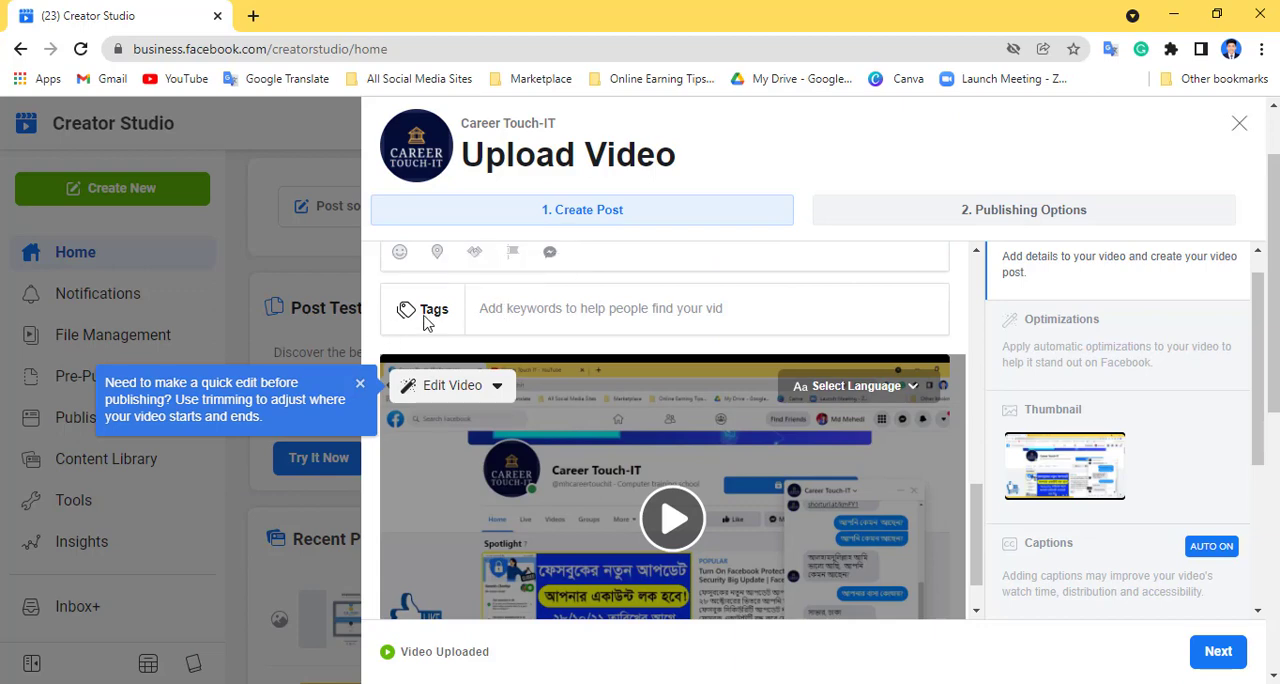
pyautogui.click(360, 389)
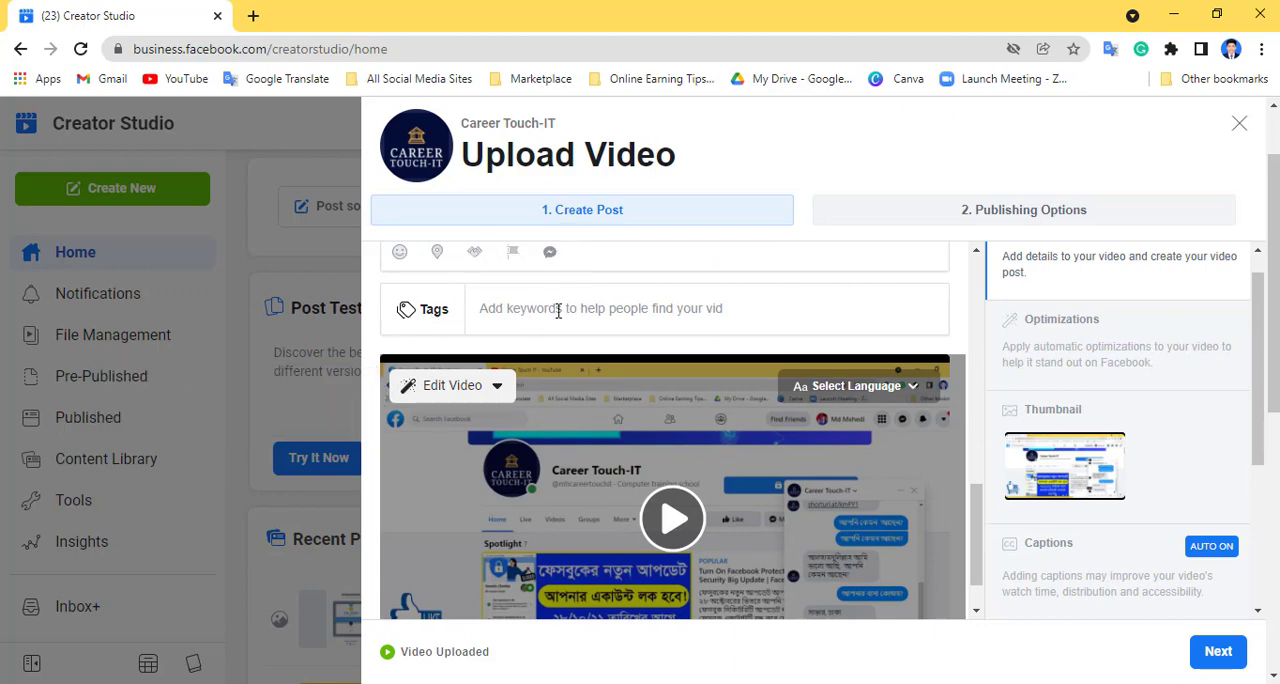
pyautogui.click(558, 310)
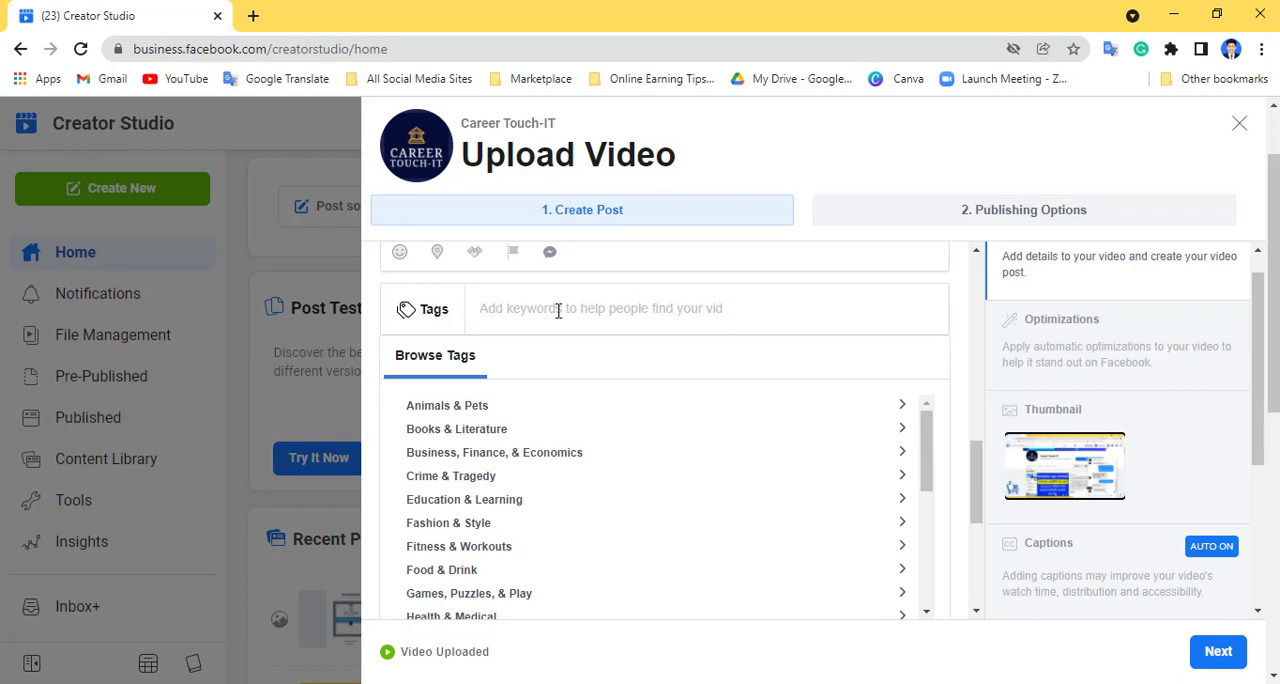
pyautogui.write('#')
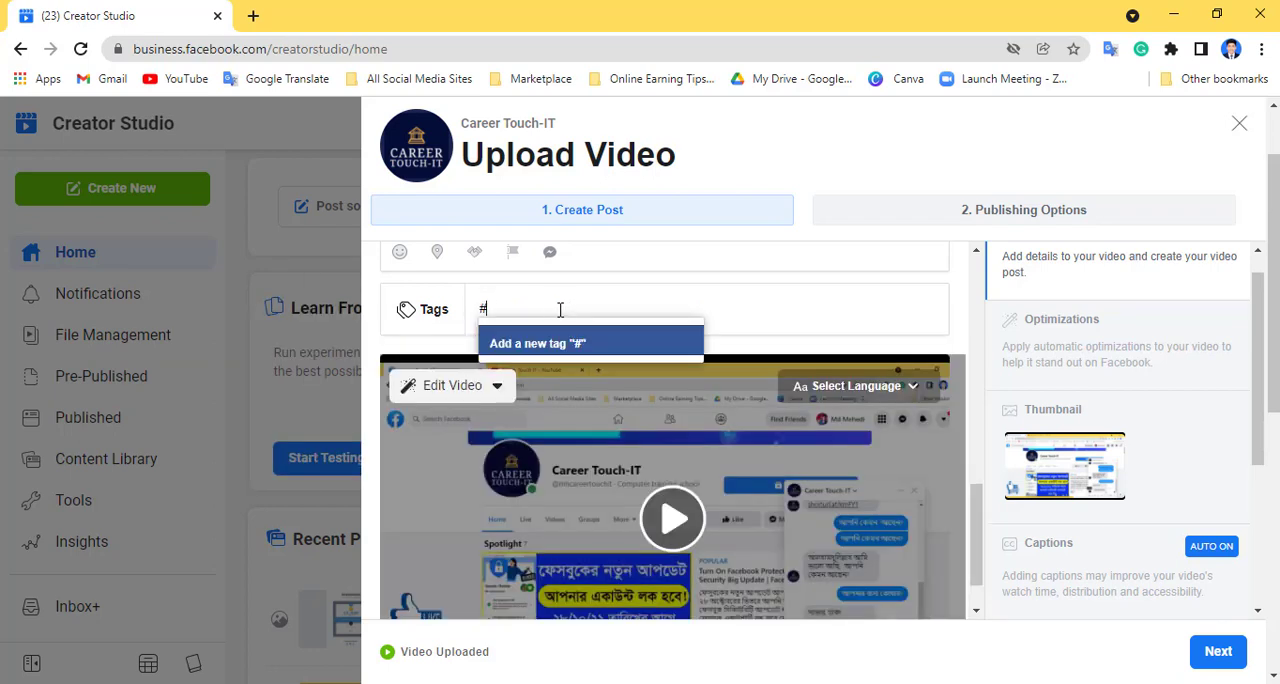
pyautogui.write('facebook')
pyautogui.press('Return')
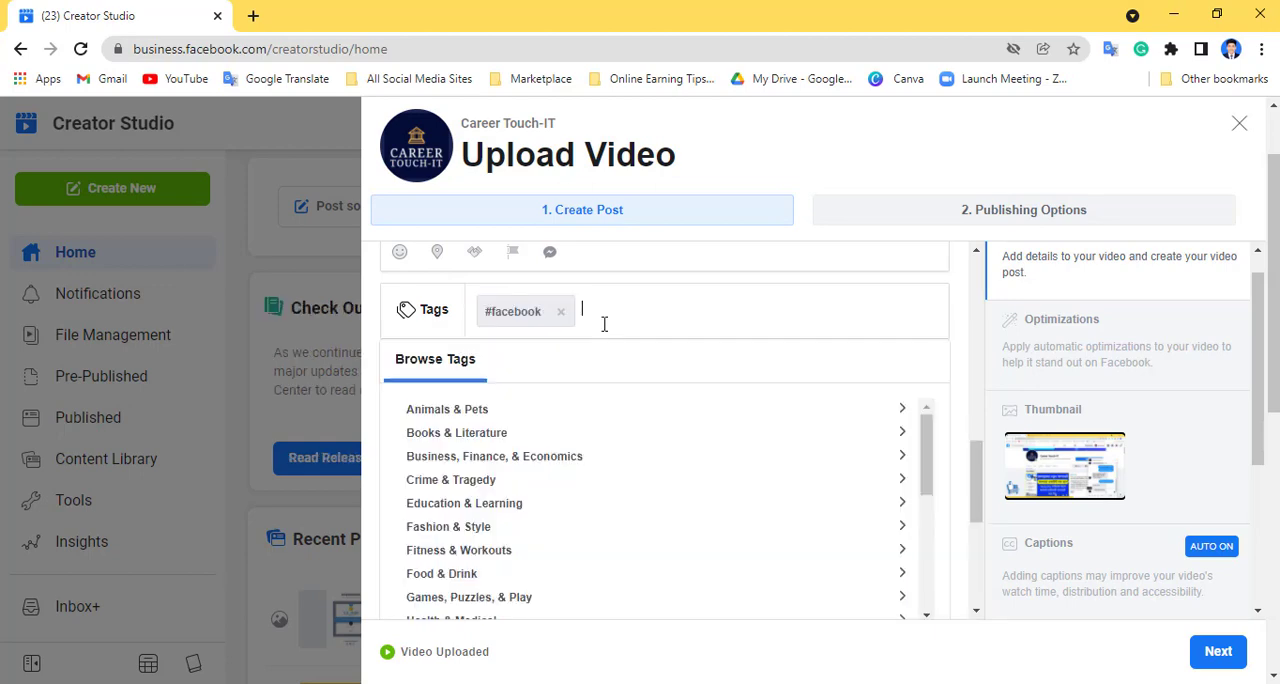
# - Add the tags #facebookpage and #newvideo to the video
pyautogui.write('#face')
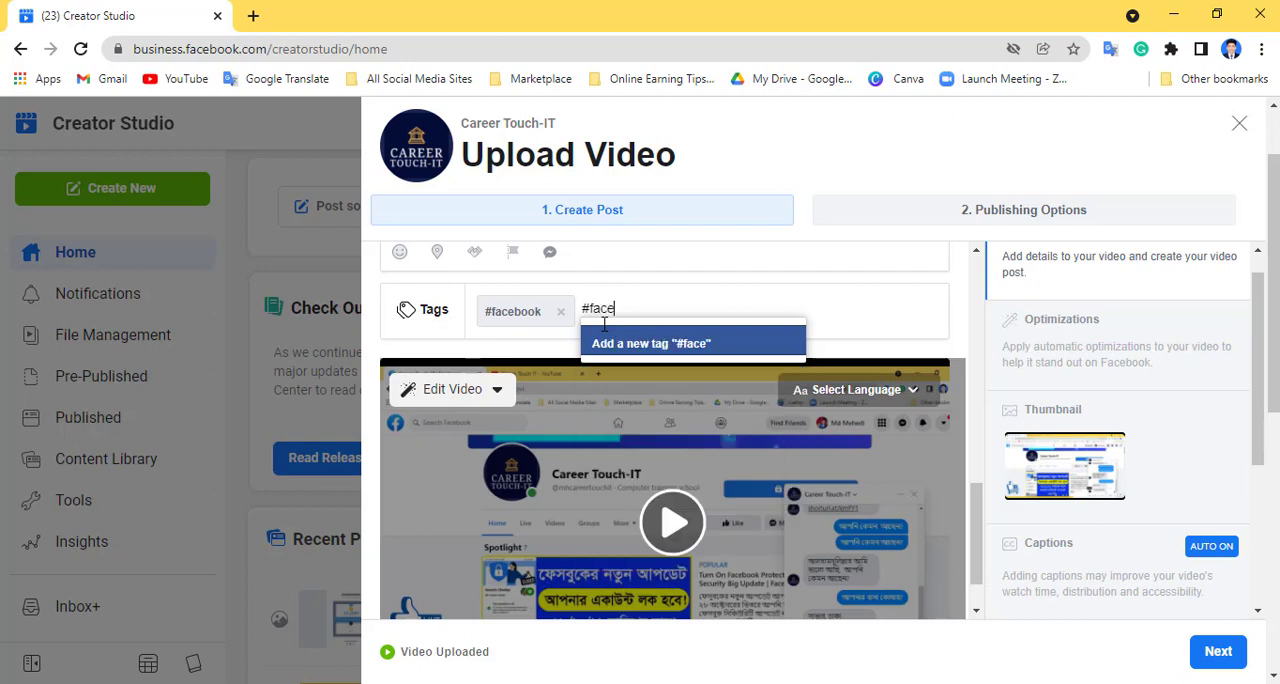
pyautogui.write('bookp')
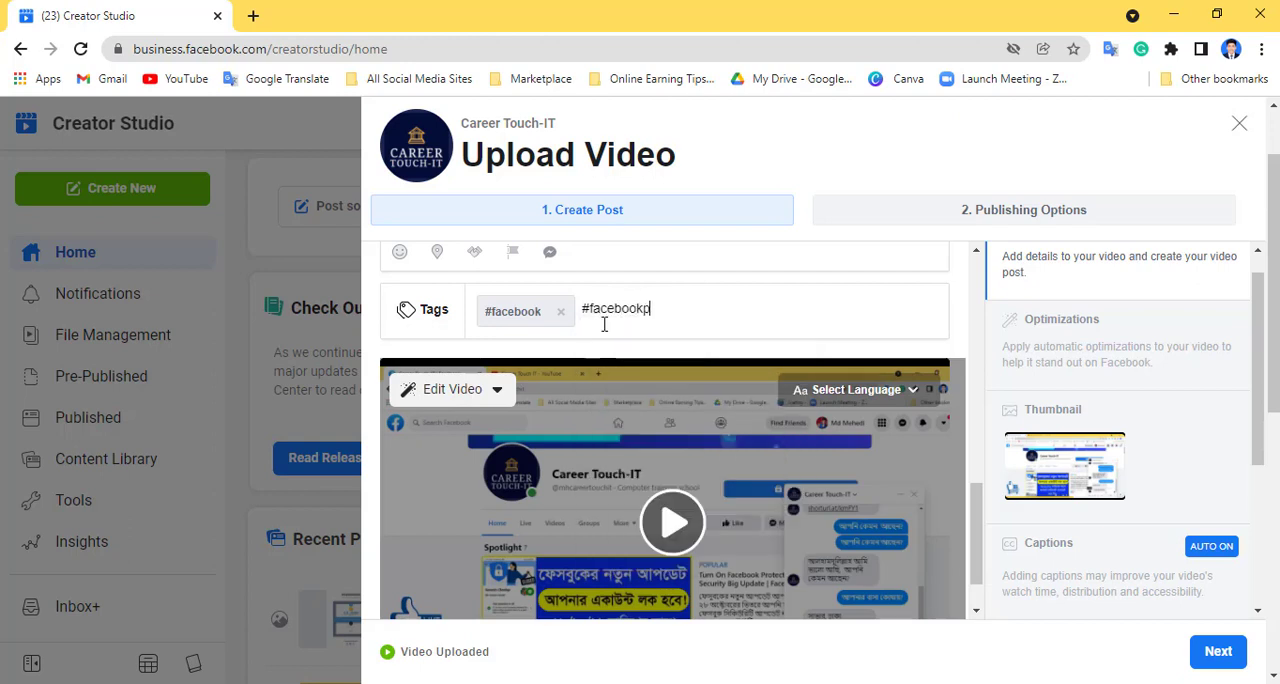
pyautogui.write('age')
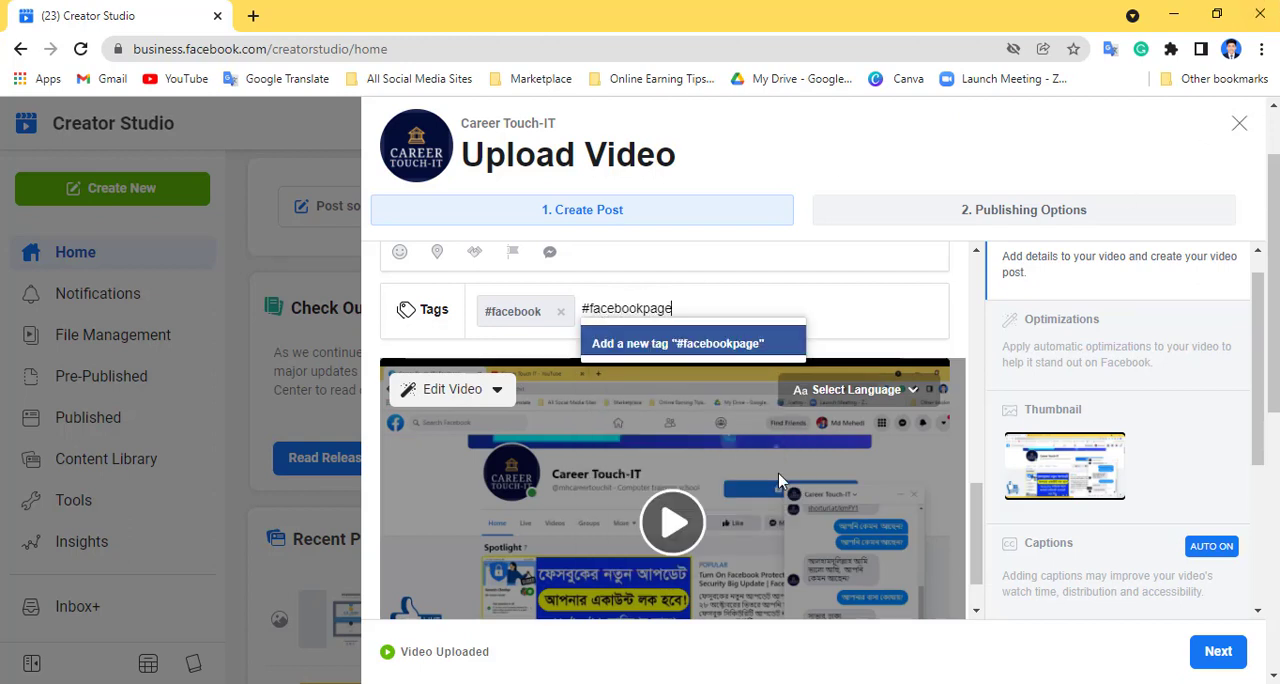
pyautogui.click(735, 344)
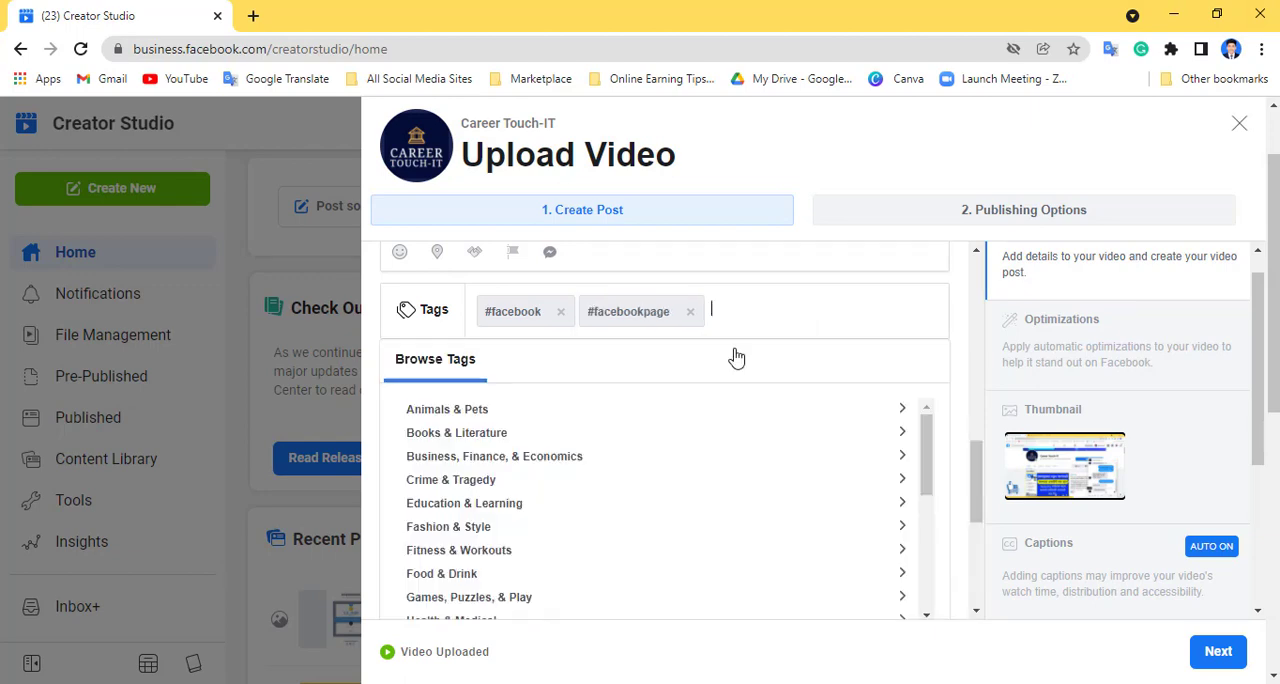
pyautogui.write('#n')
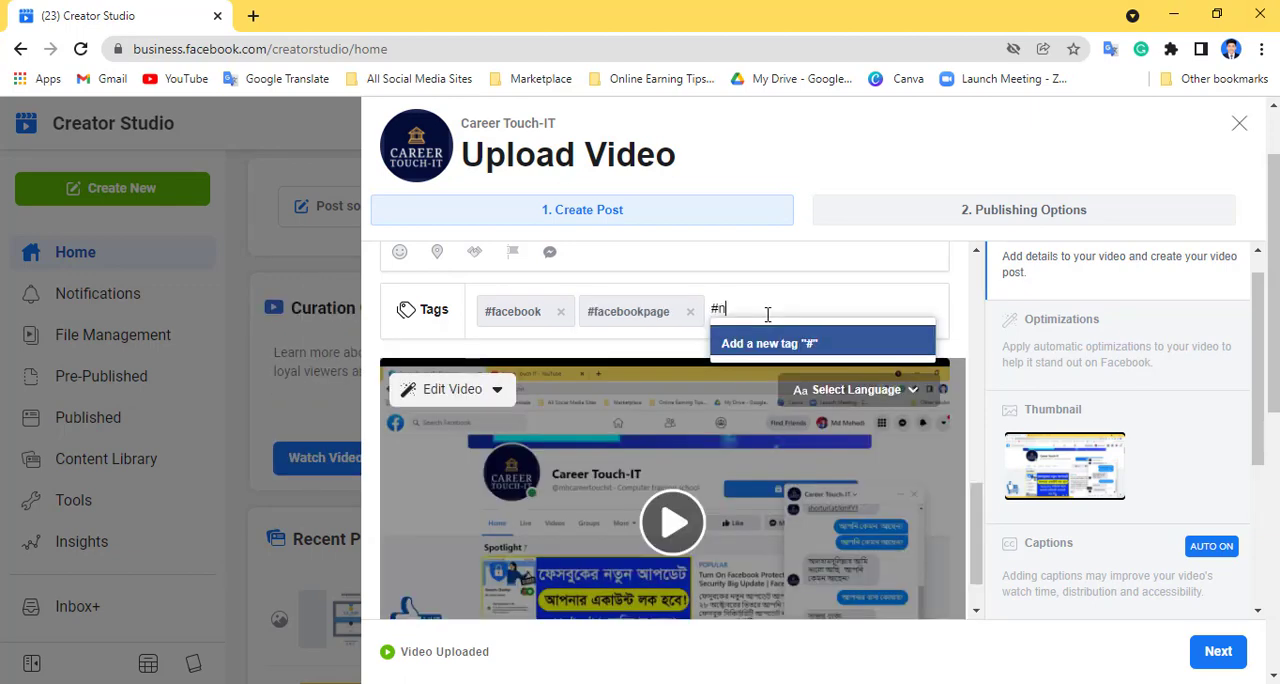
pyautogui.write('ewvideo')
pyautogui.press('Return')
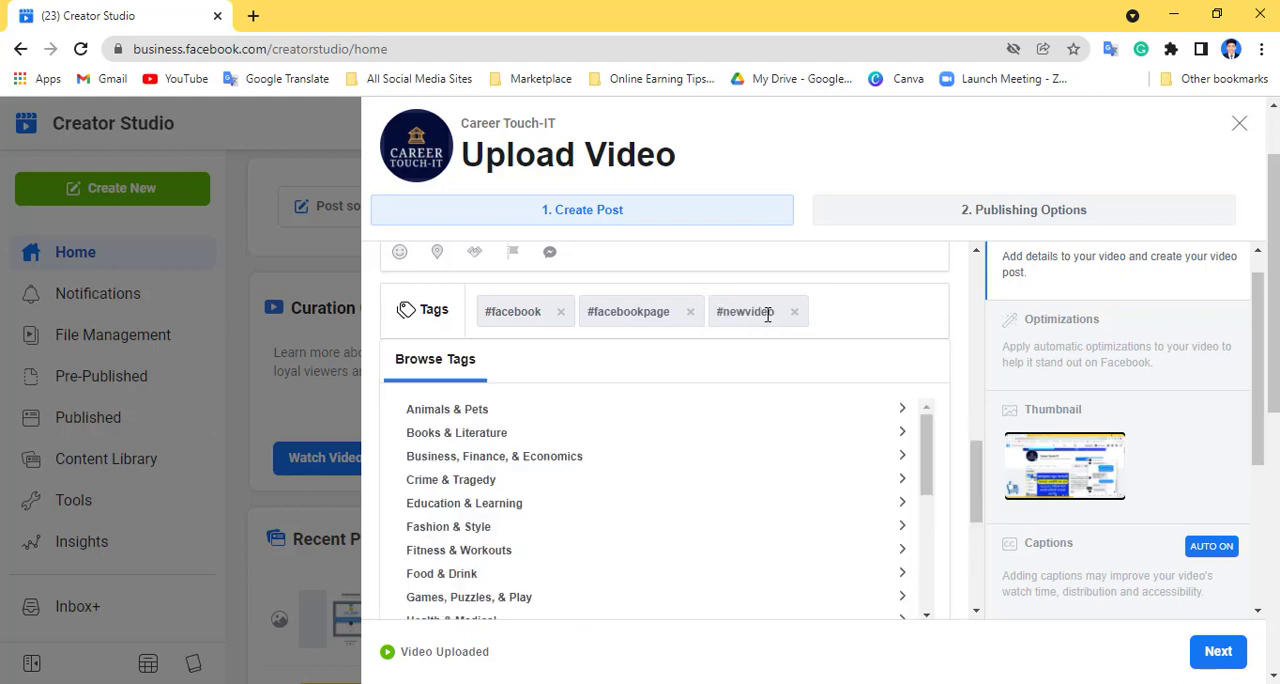
# - Add the tags #videos and #careertouchit to the video
pyautogui.write('#video')
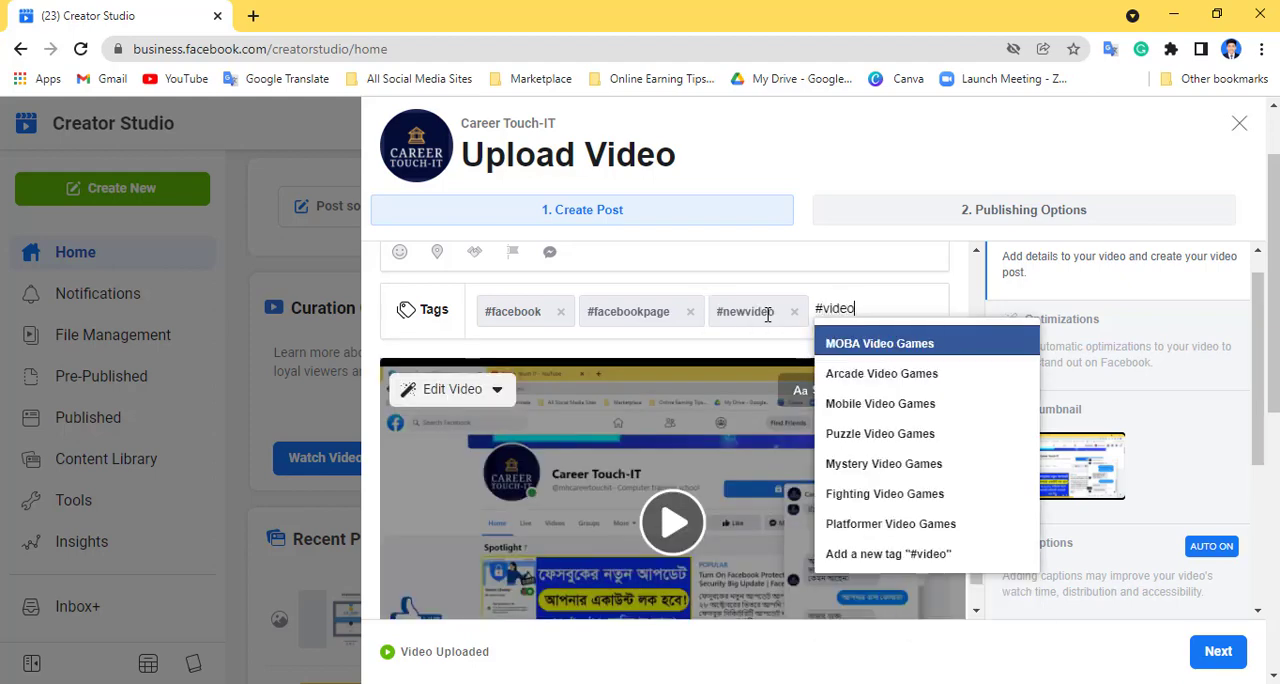
pyautogui.write('s')
pyautogui.press('Return')
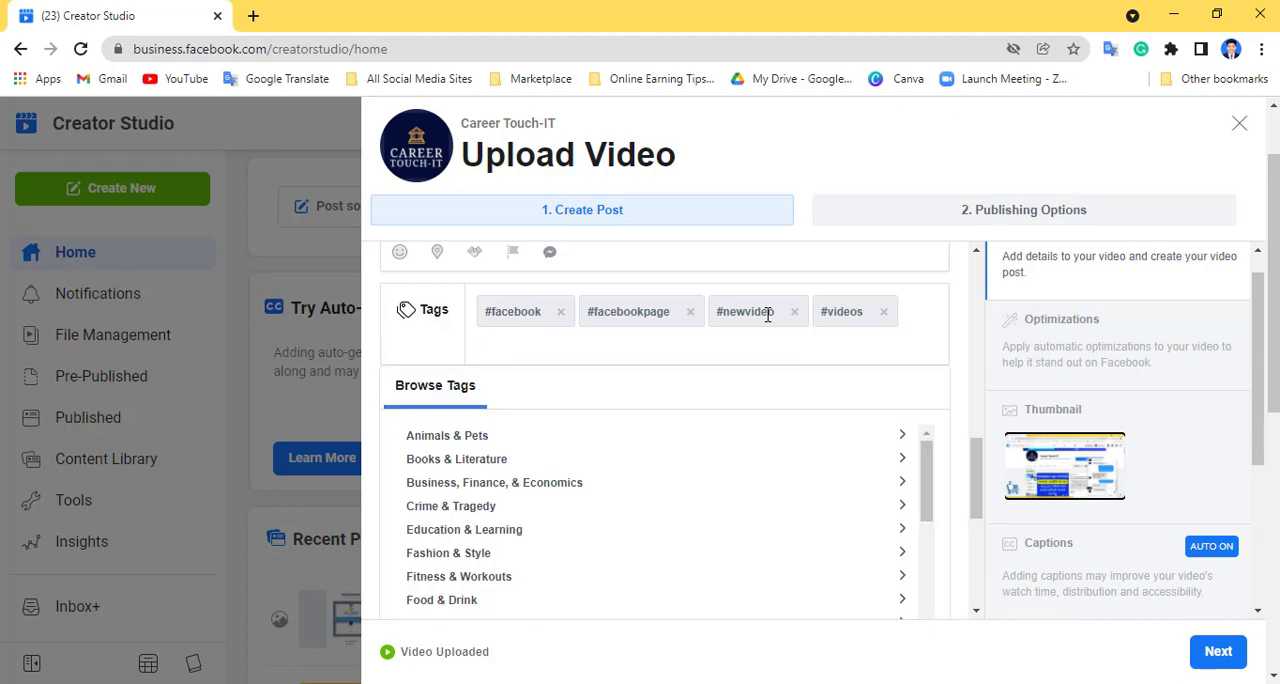
pyautogui.write('#careertouchit')
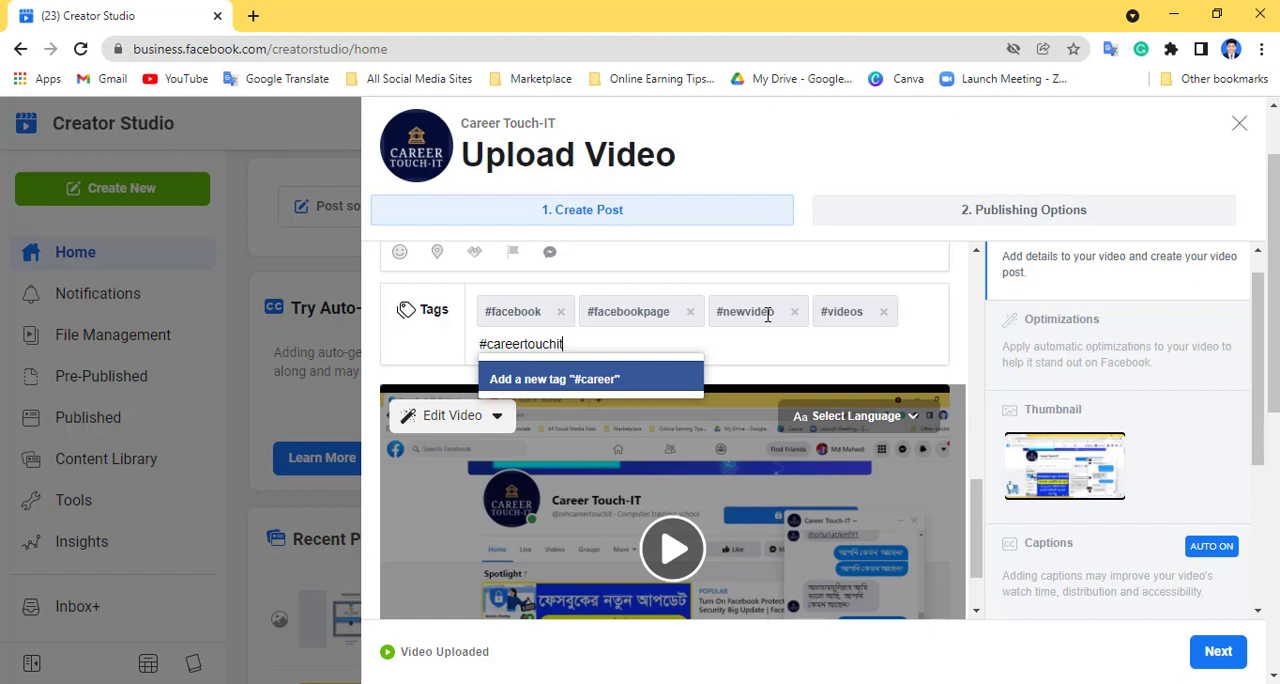
pyautogui.press('Return')
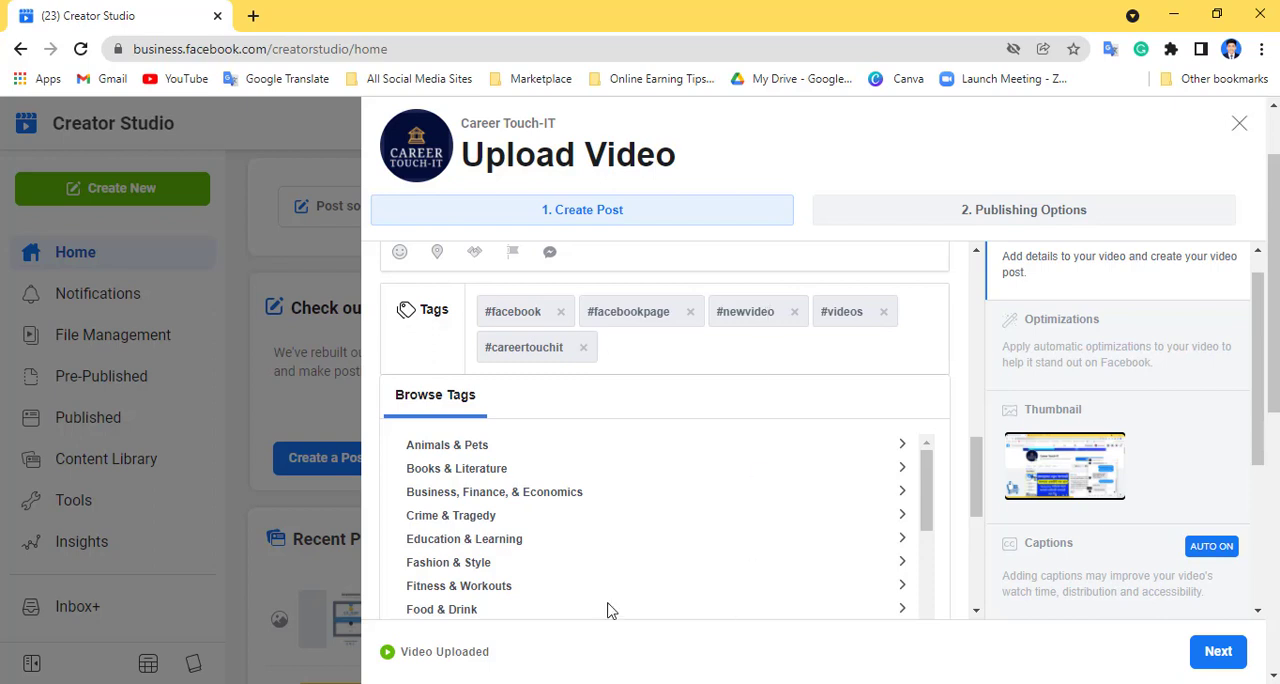
# - Examine the tag categories, the video editing choices and the remaining post sections such as Captions, Polls and Tracking
pyautogui.scroll(-5, 691, 397)
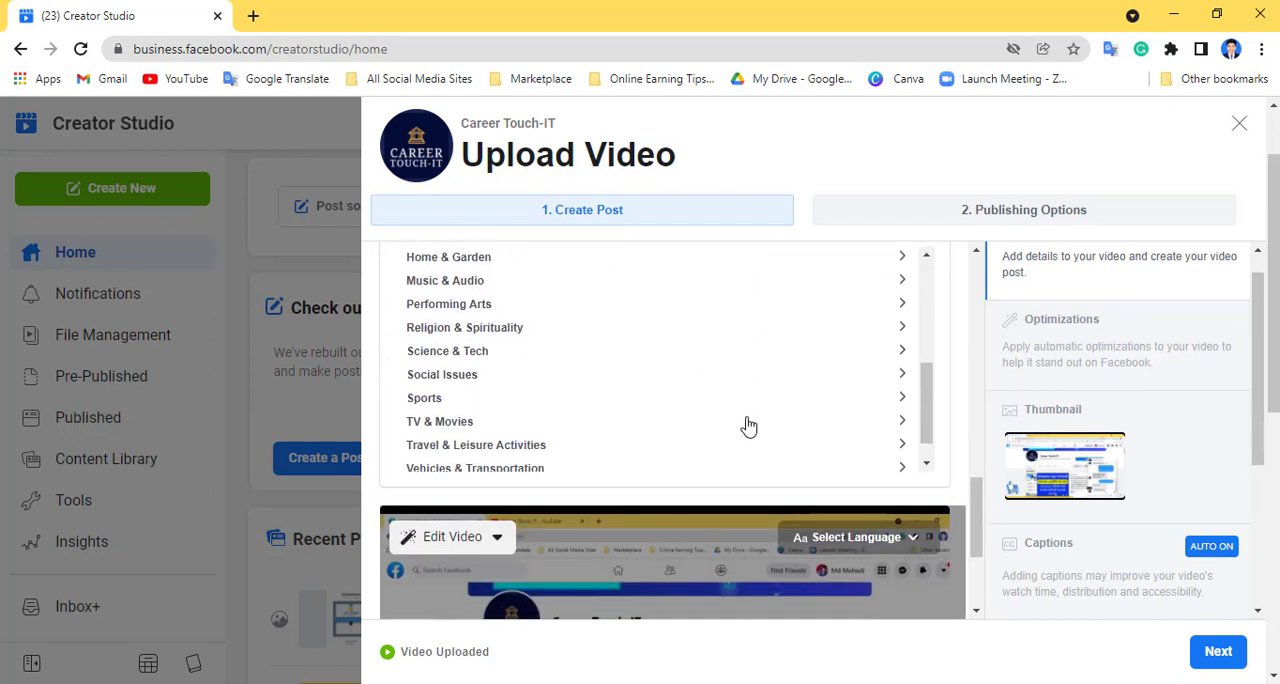
pyautogui.scroll(-2, 889, 369)
pyautogui.scroll(-2, 889, 412)
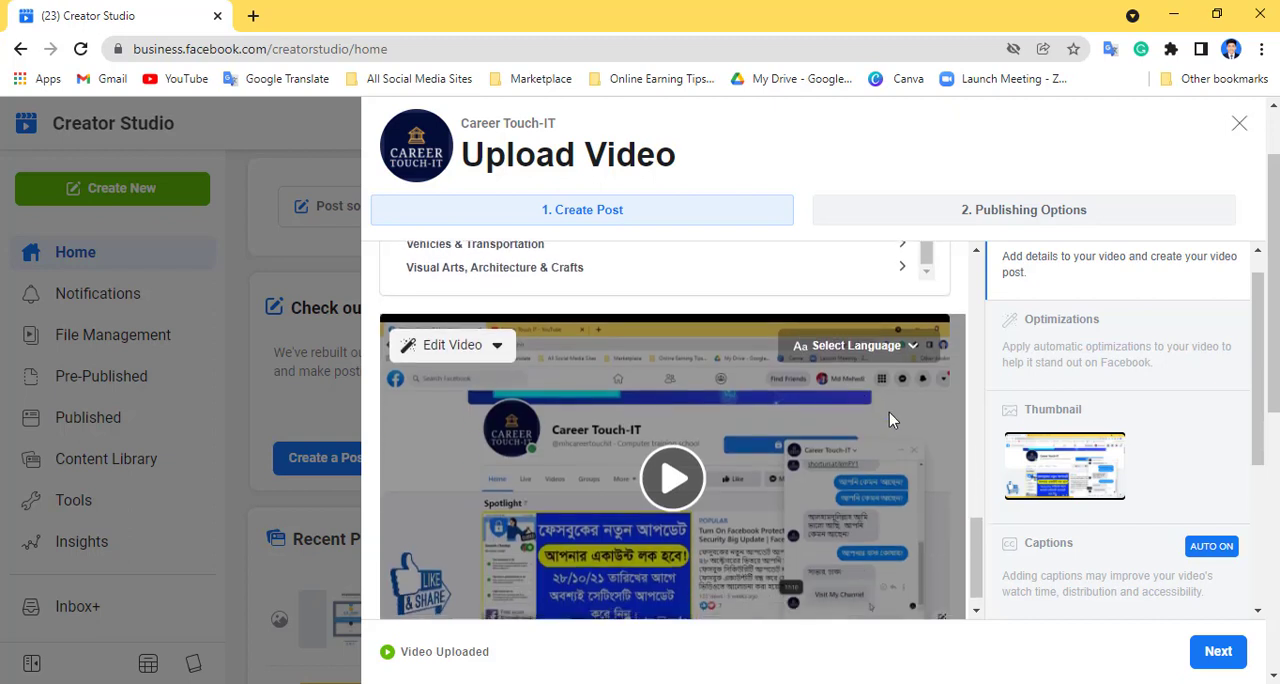
pyautogui.click(478, 325)
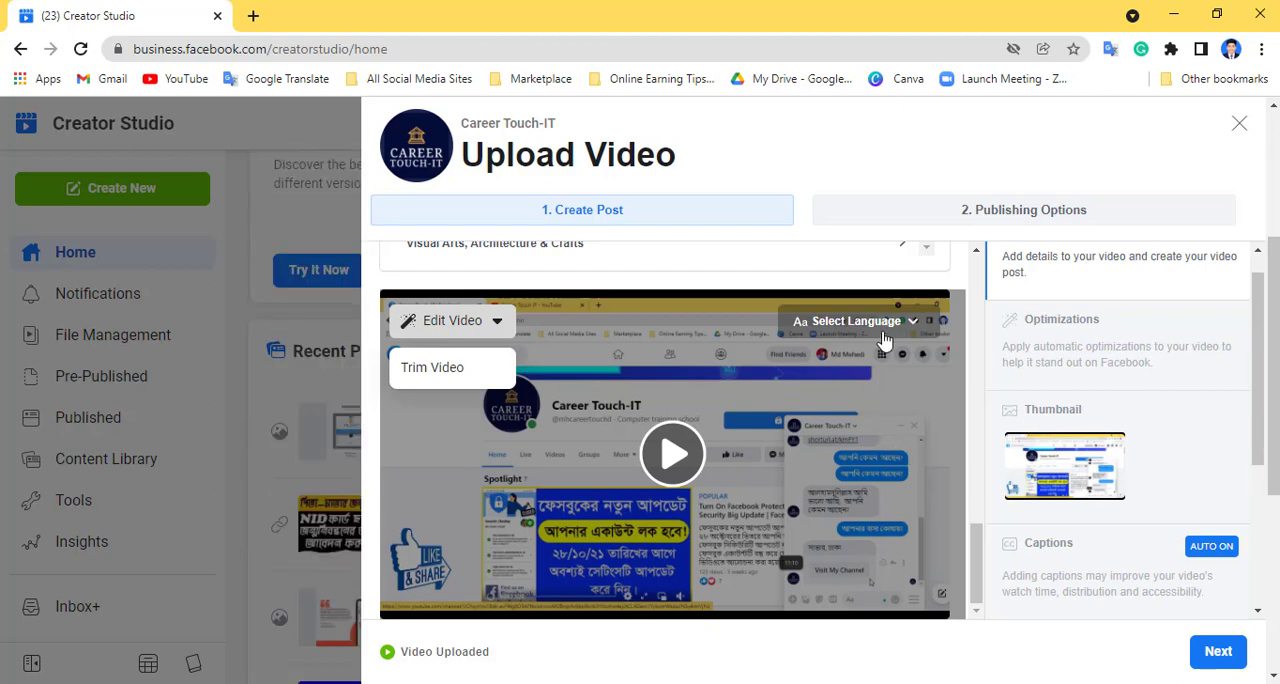
pyautogui.scroll(-3, 1034, 549)
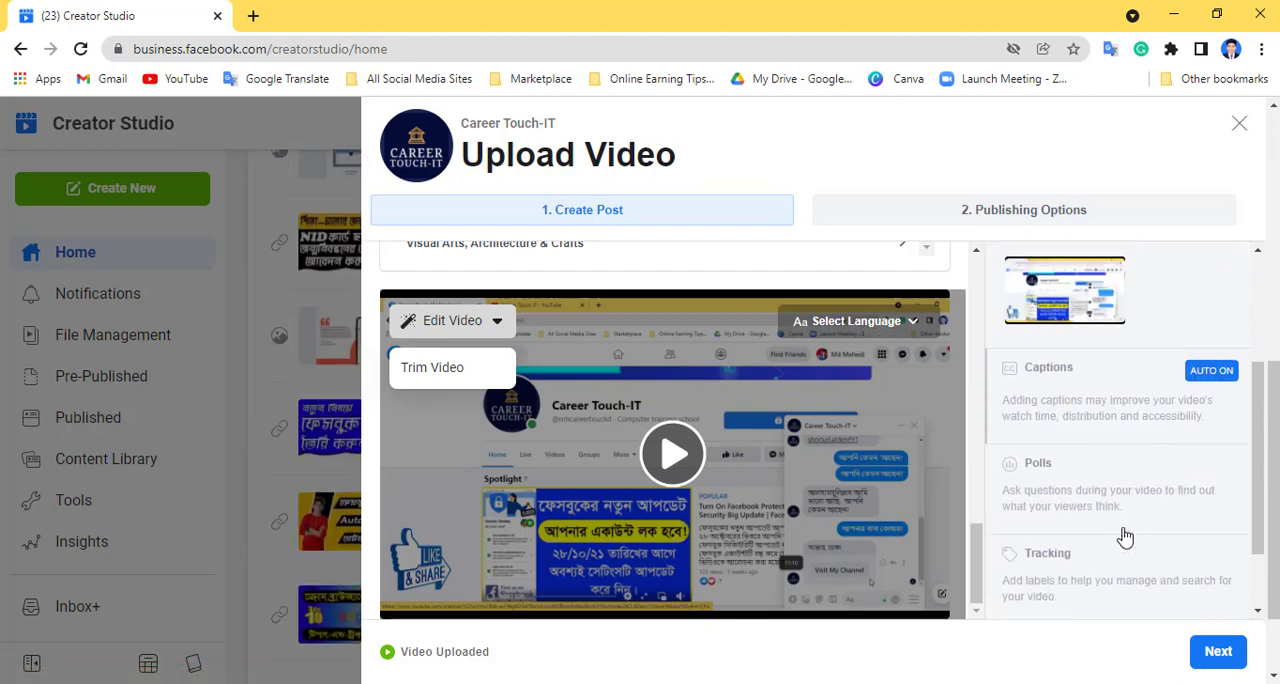
pyautogui.scroll(3, 1162, 476)
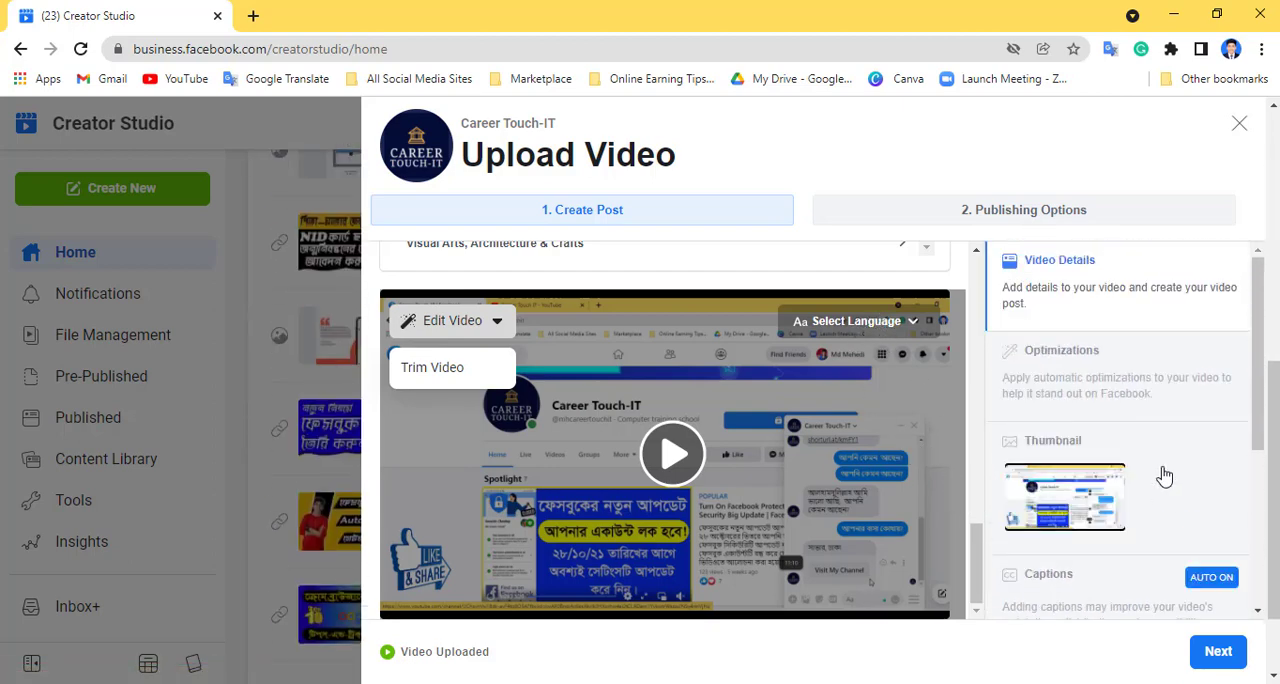
# - Set the Desktop image "How To Cerate Facebook Group In 2021" as the video's custom thumbnail and proceed to the publishing options
pyautogui.click(1080, 472)
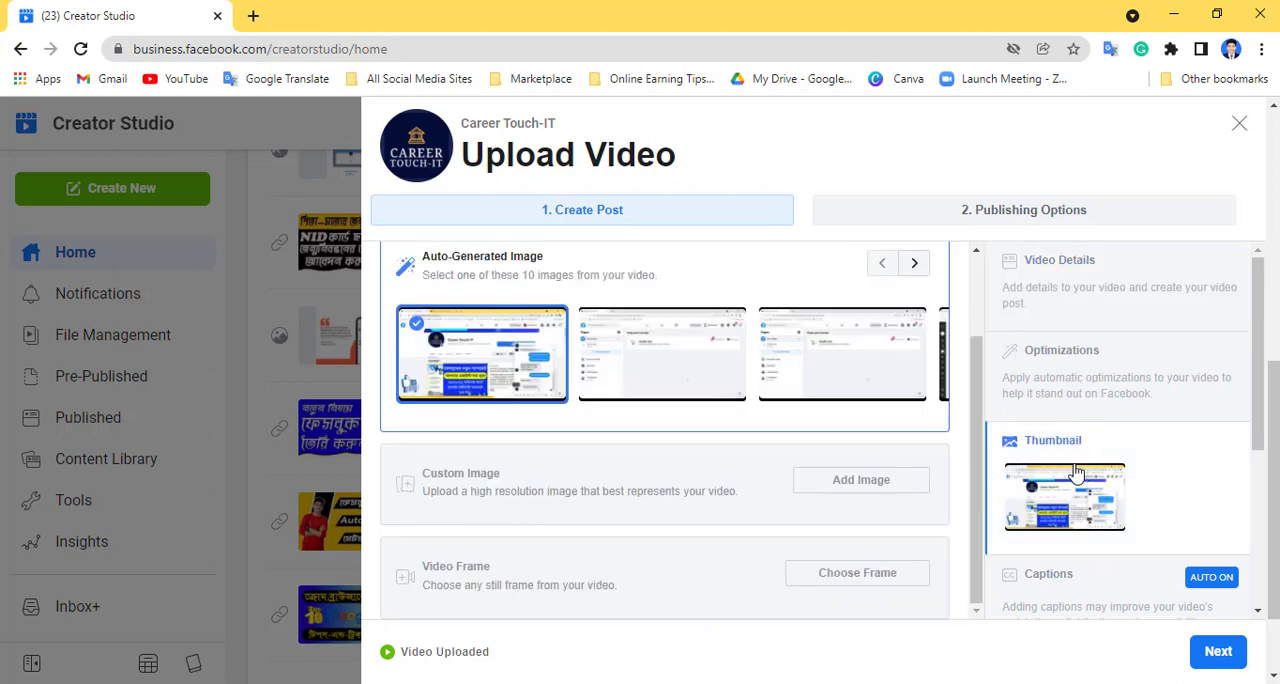
pyautogui.click(645, 369)
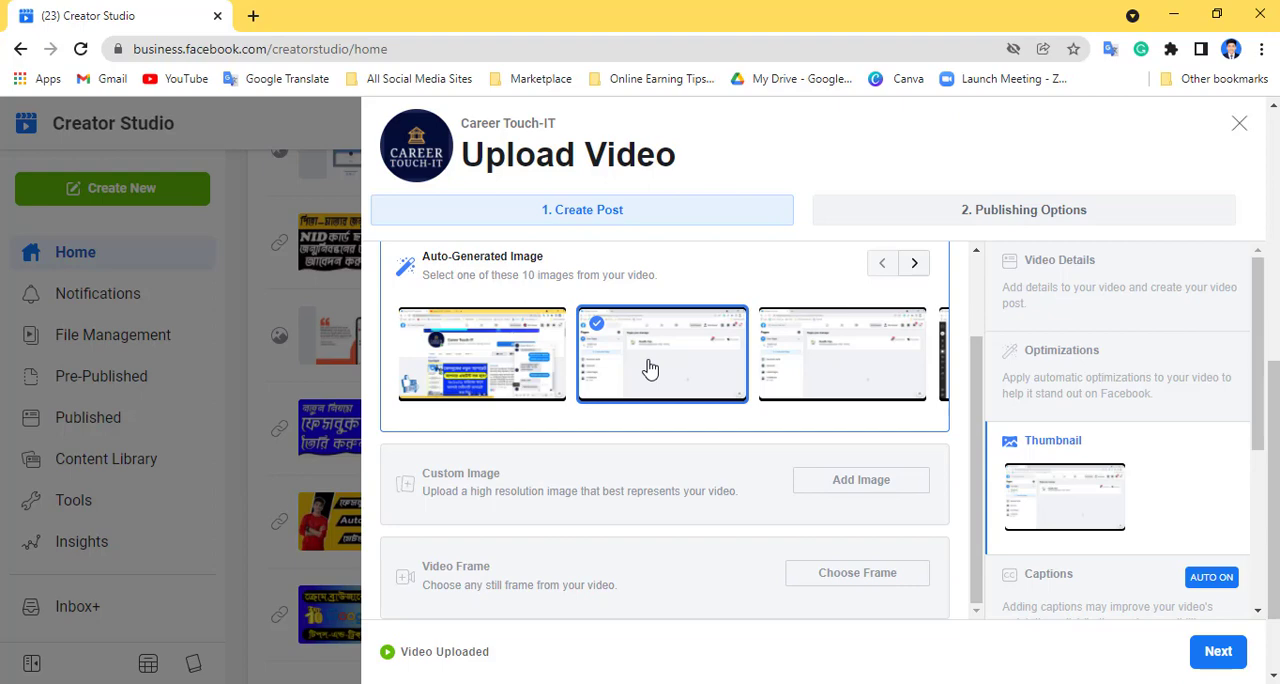
pyautogui.click(843, 484)
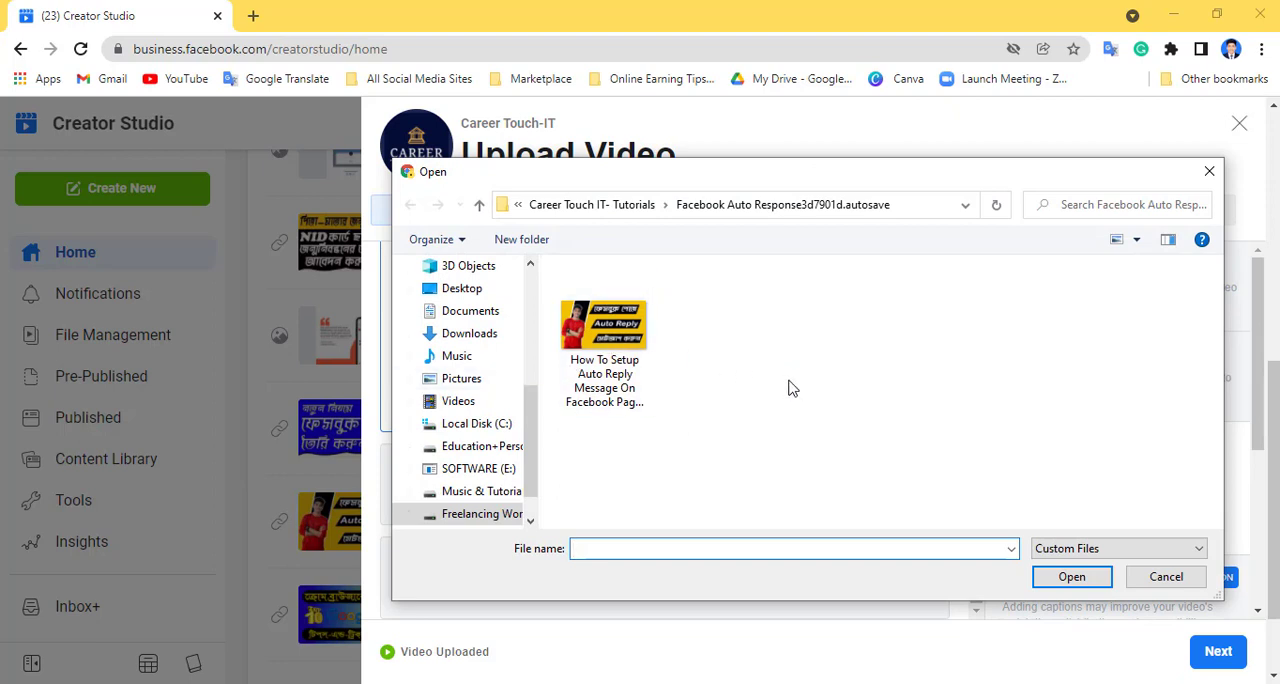
pyautogui.click(633, 350)
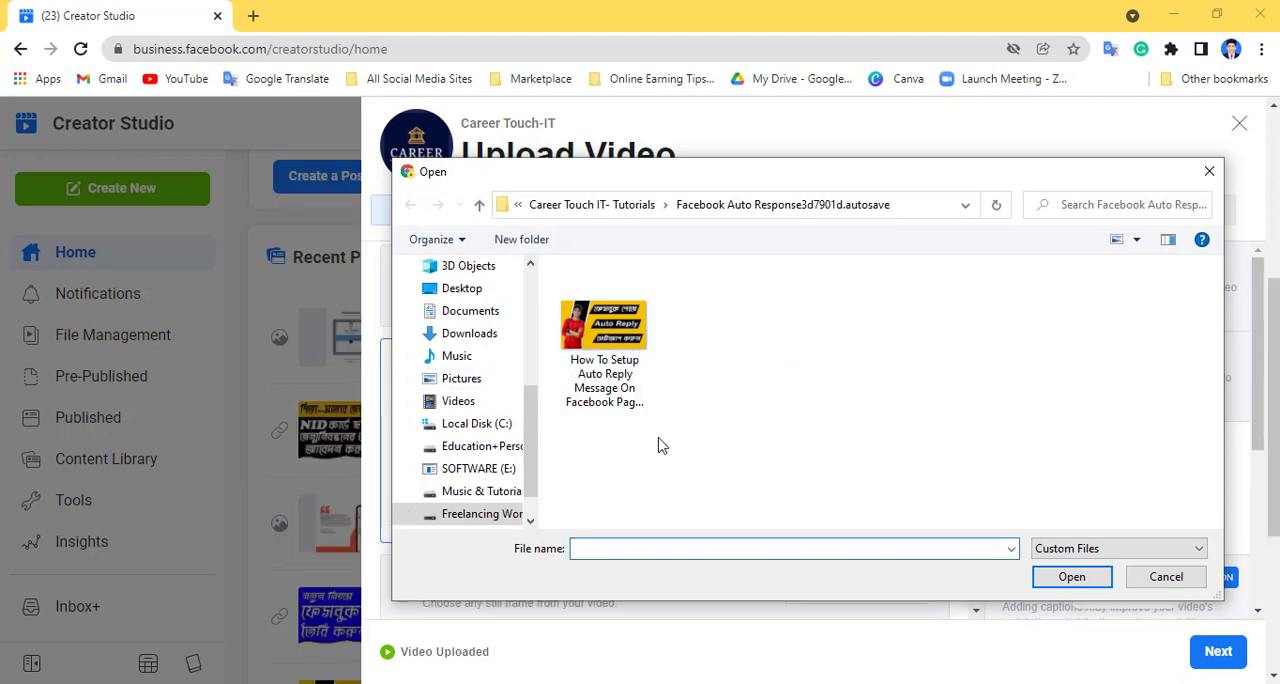
pyautogui.click(476, 292)
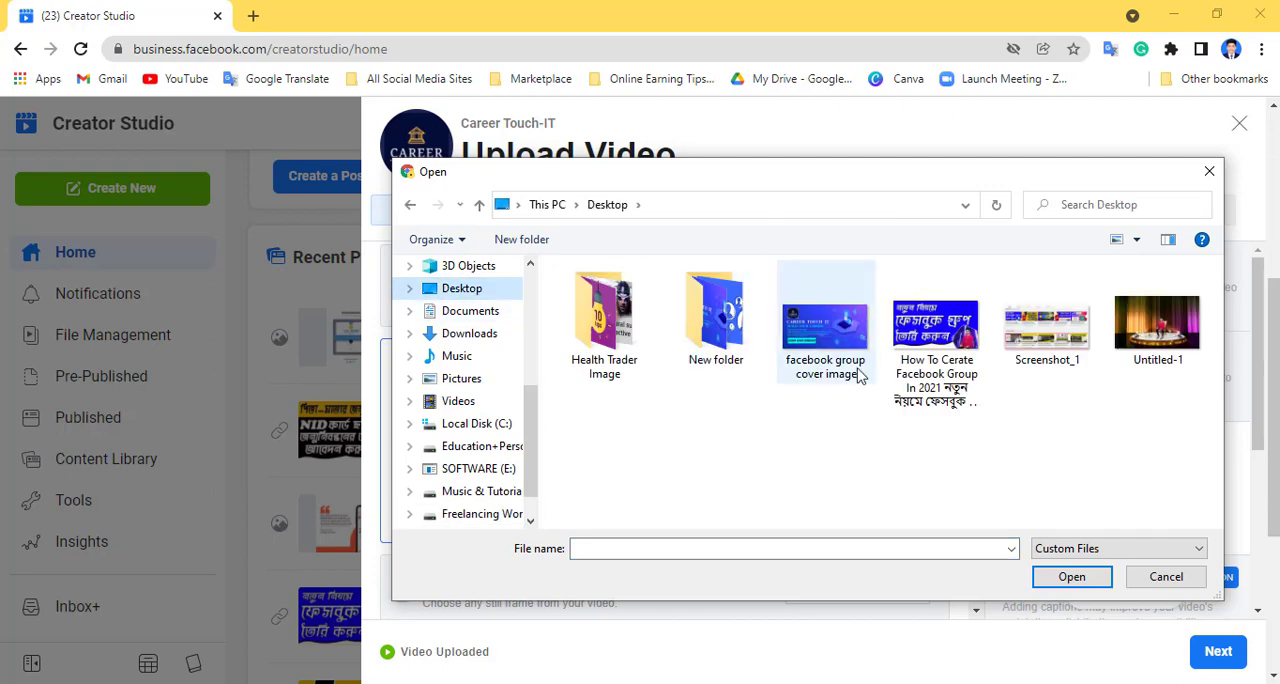
pyautogui.click(950, 368)
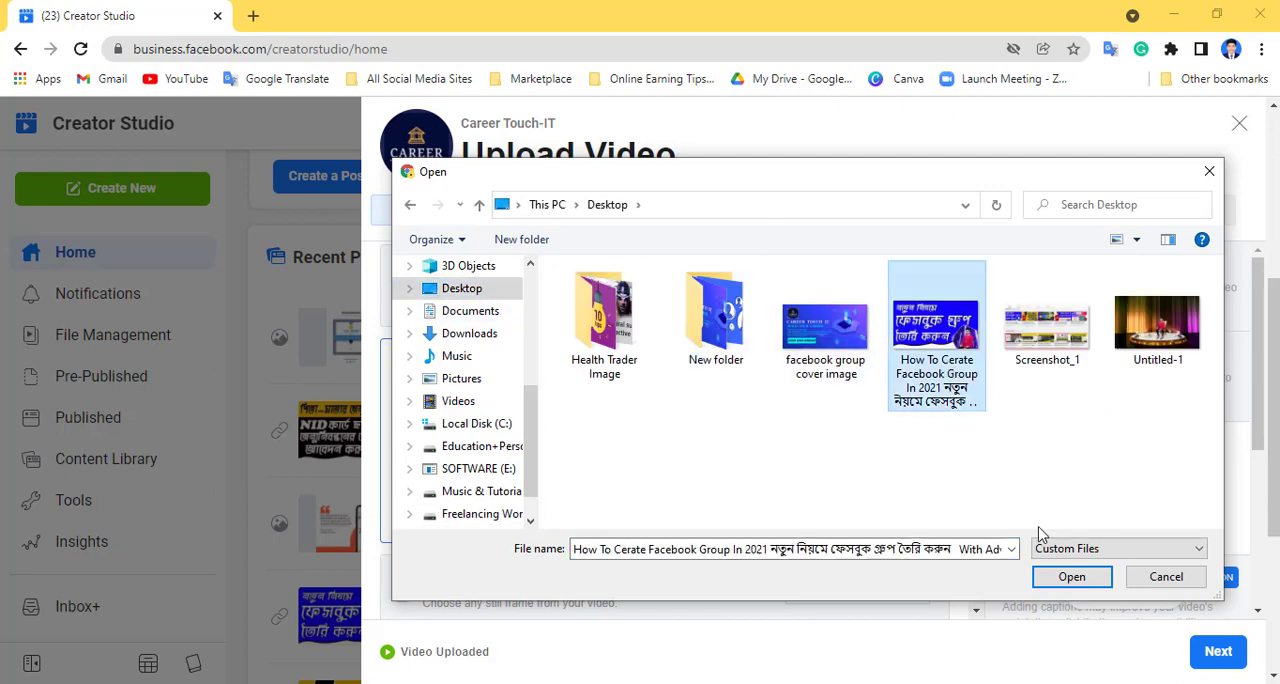
pyautogui.click(1071, 577)
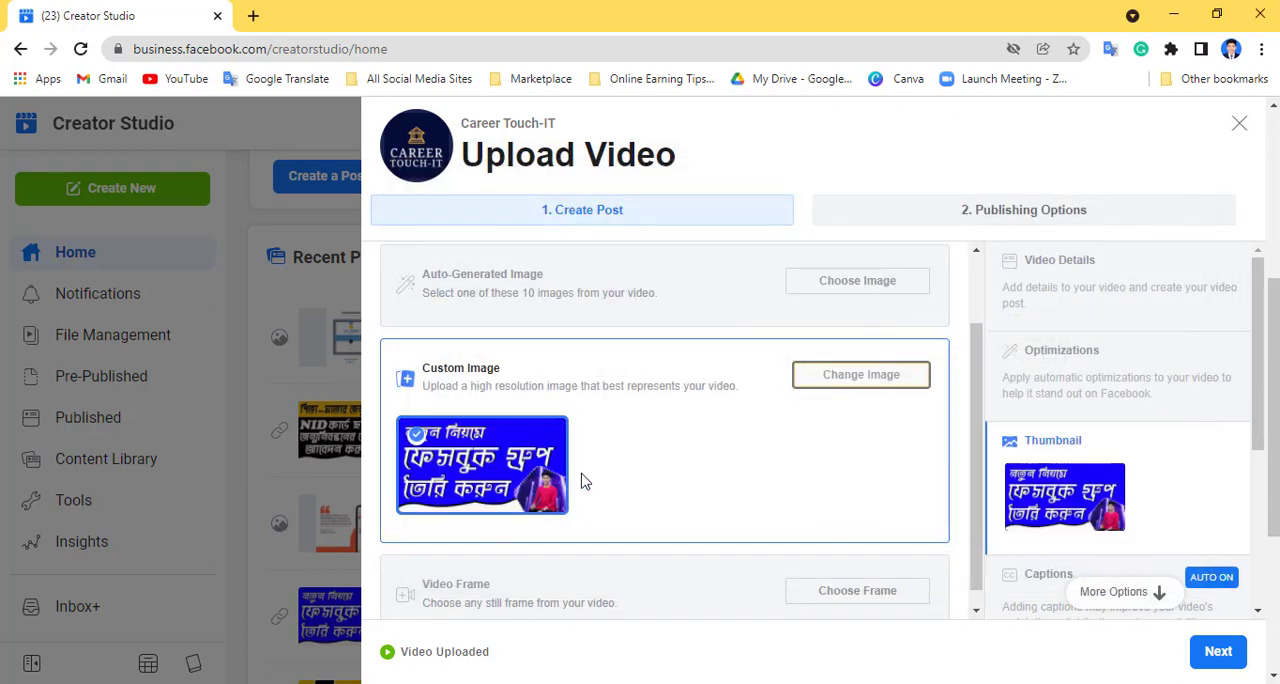
pyautogui.scroll(-1, 766, 469)
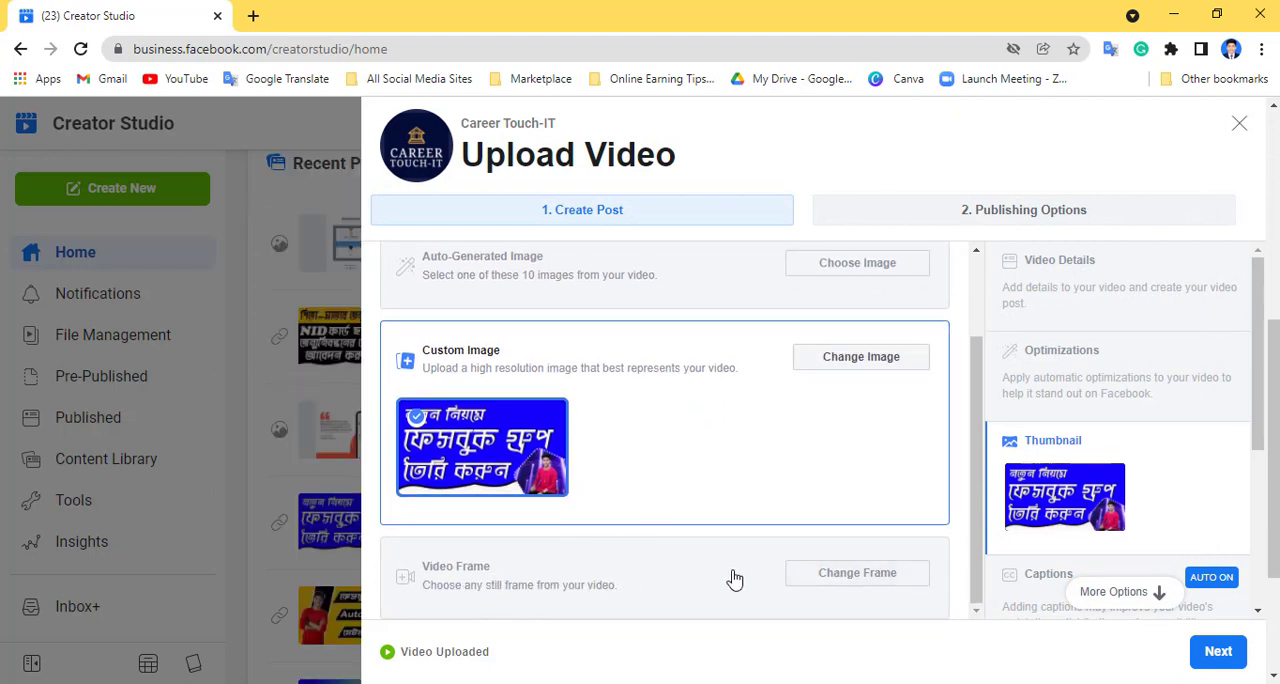
pyautogui.scroll(1, 806, 520)
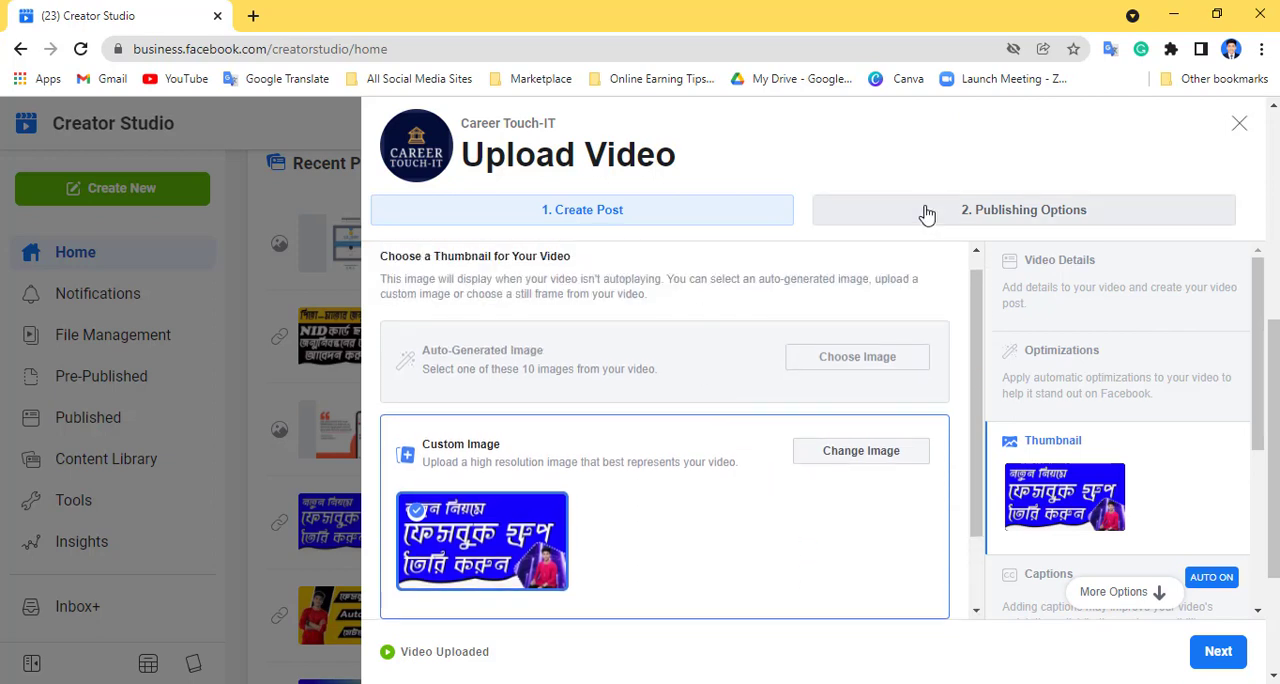
pyautogui.click(1016, 219)
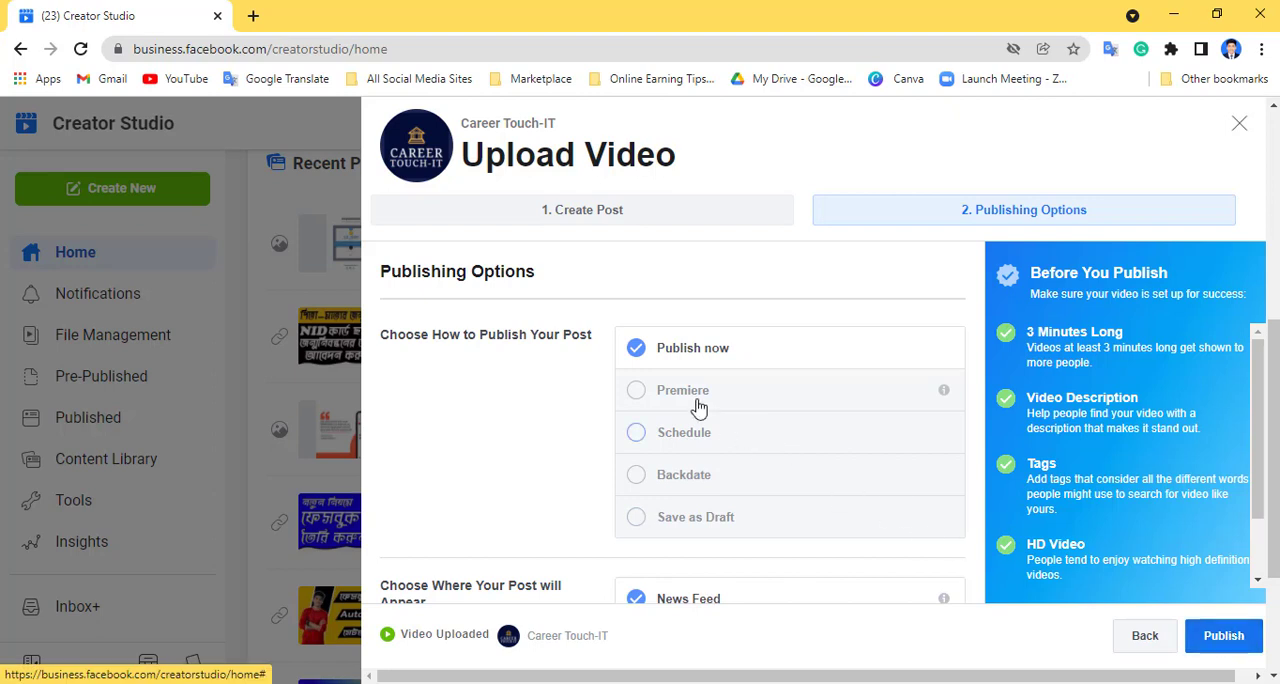
# - Try the Premiere and Schedule publishing choices, returning the post to Publish now
pyautogui.click(645, 395)
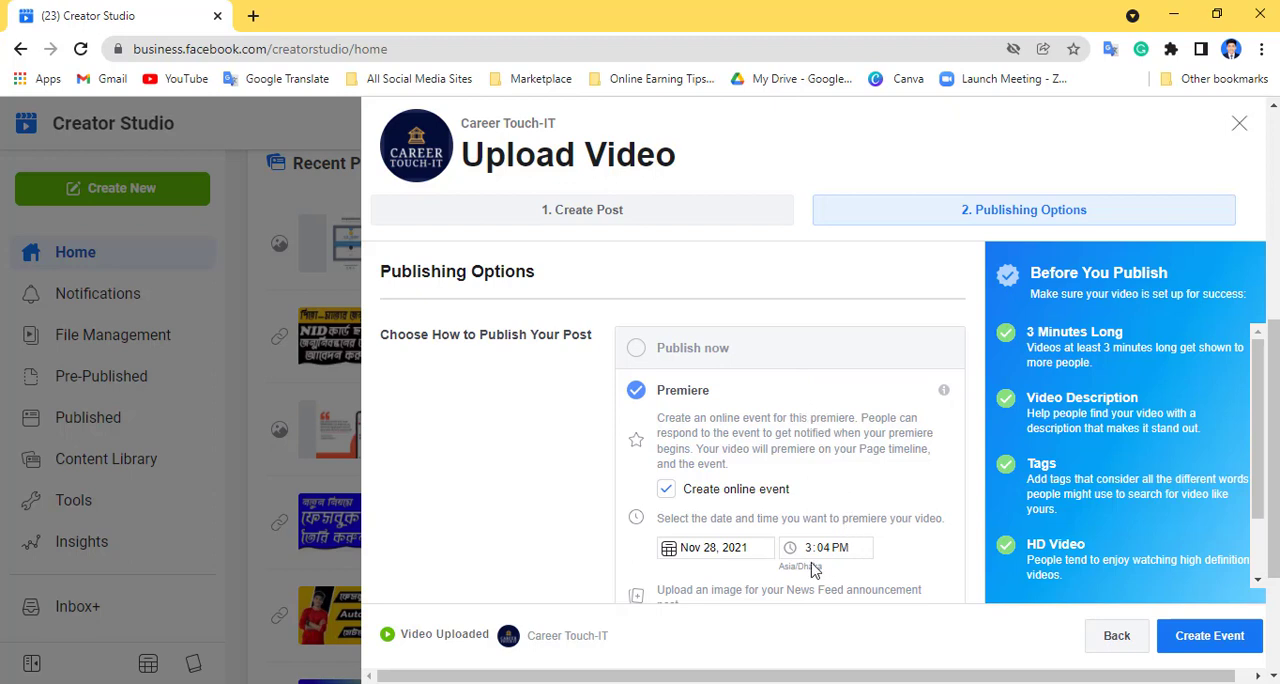
pyautogui.click(636, 347)
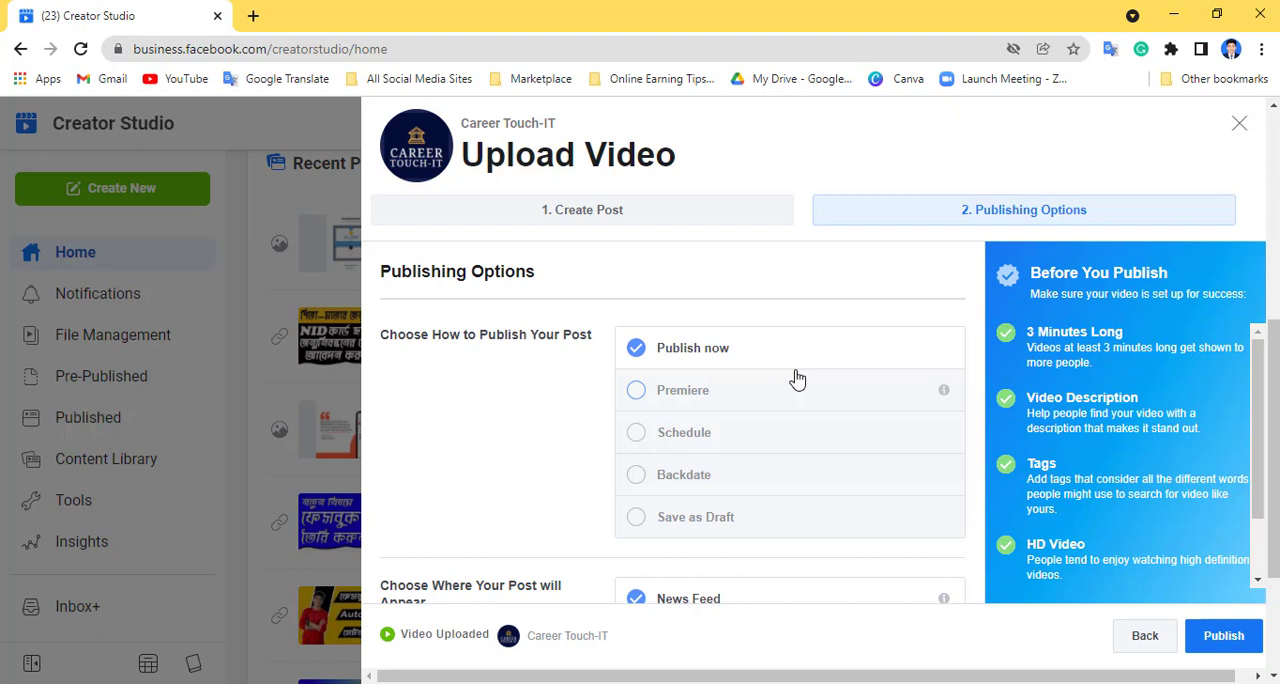
pyautogui.click(636, 436)
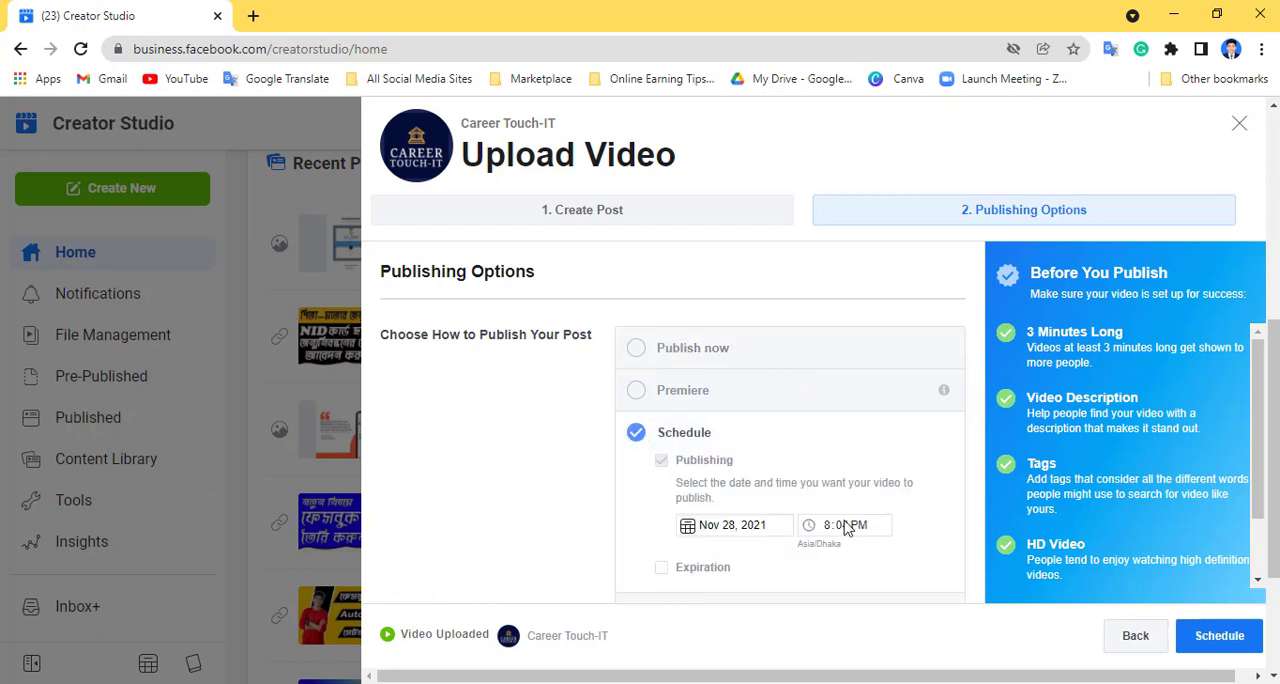
pyautogui.click(708, 352)
# - Try the Save as Draft choice and set the post back to Publish now
pyautogui.scroll(-1, 801, 402)
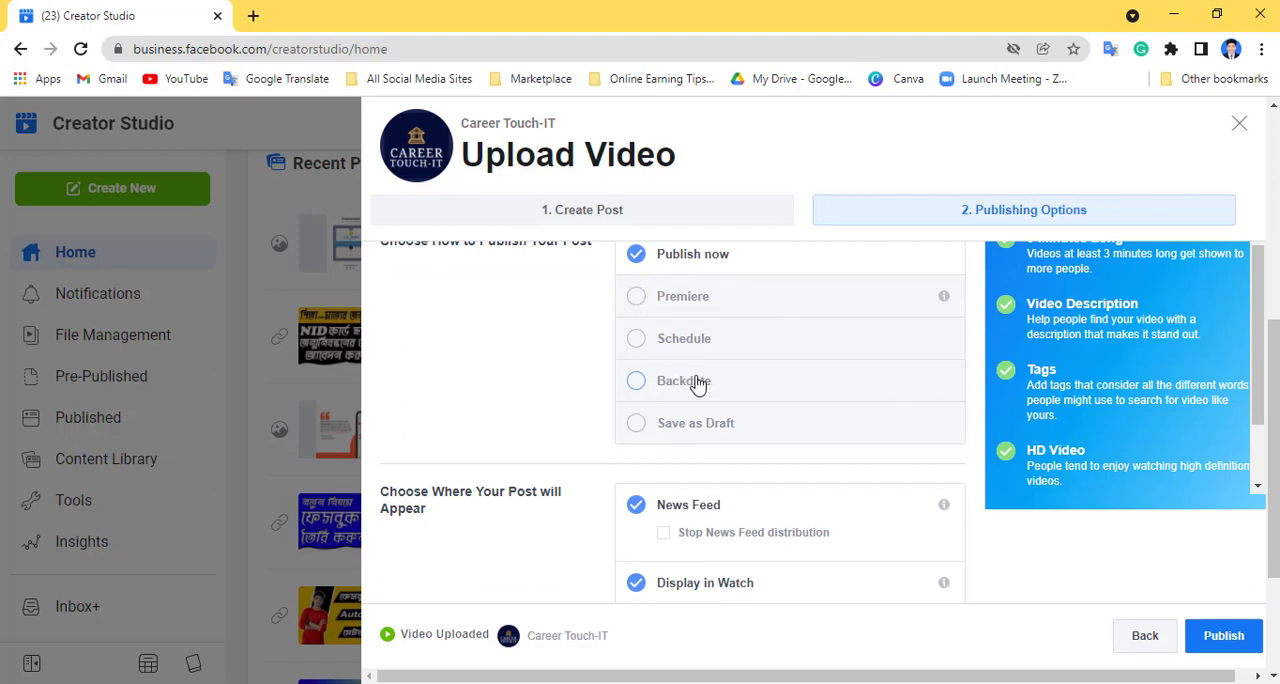
pyautogui.click(638, 428)
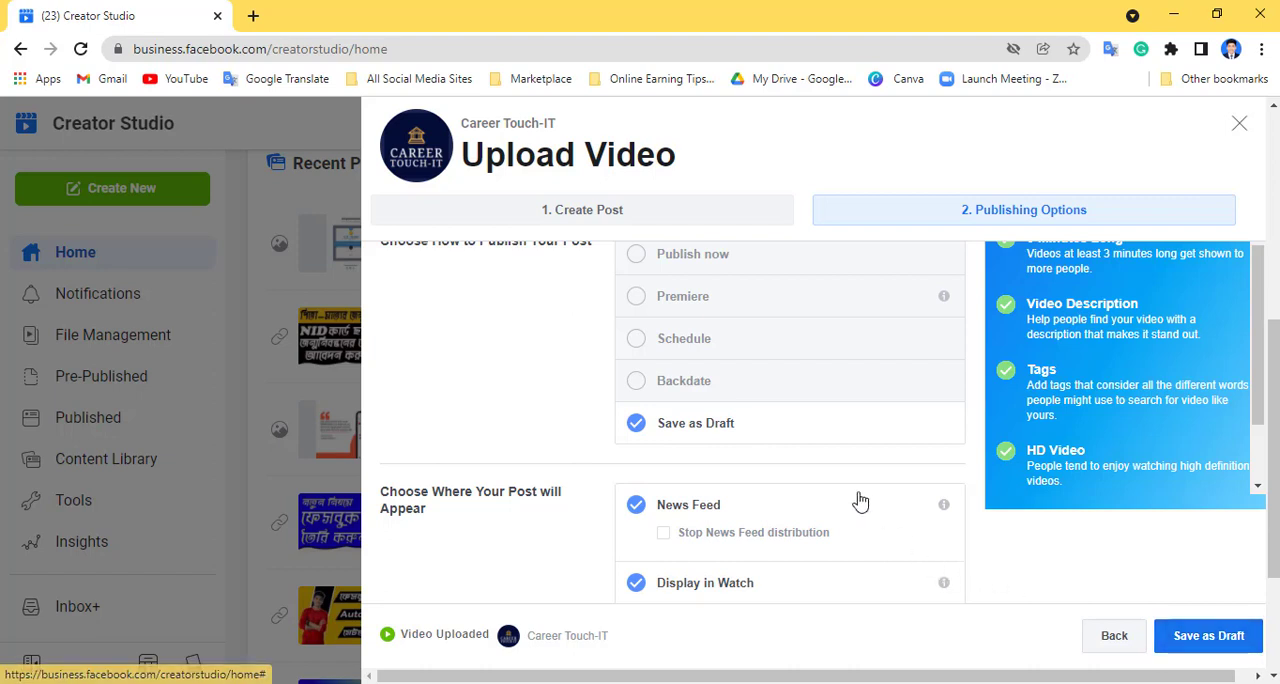
pyautogui.scroll(2, 868, 512)
pyautogui.click(637, 349)
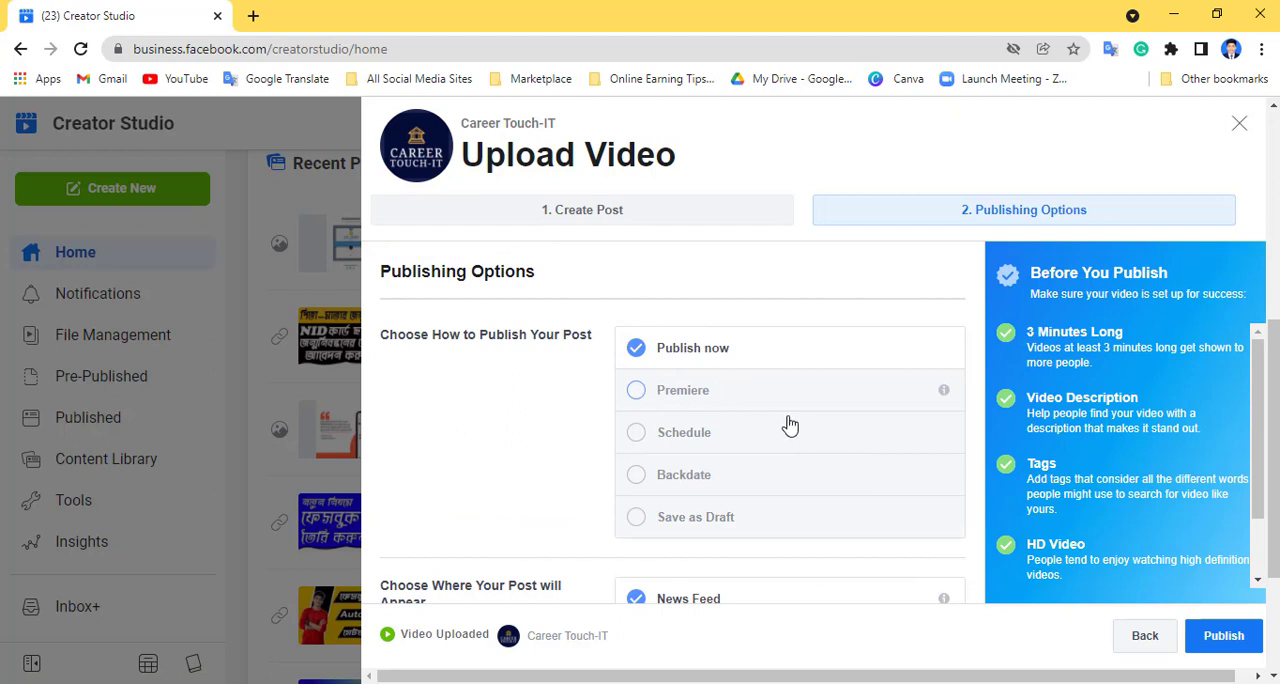
# - Turn News Feed and Display in Watch off and back on for the post
pyautogui.scroll(-2, 800, 430)
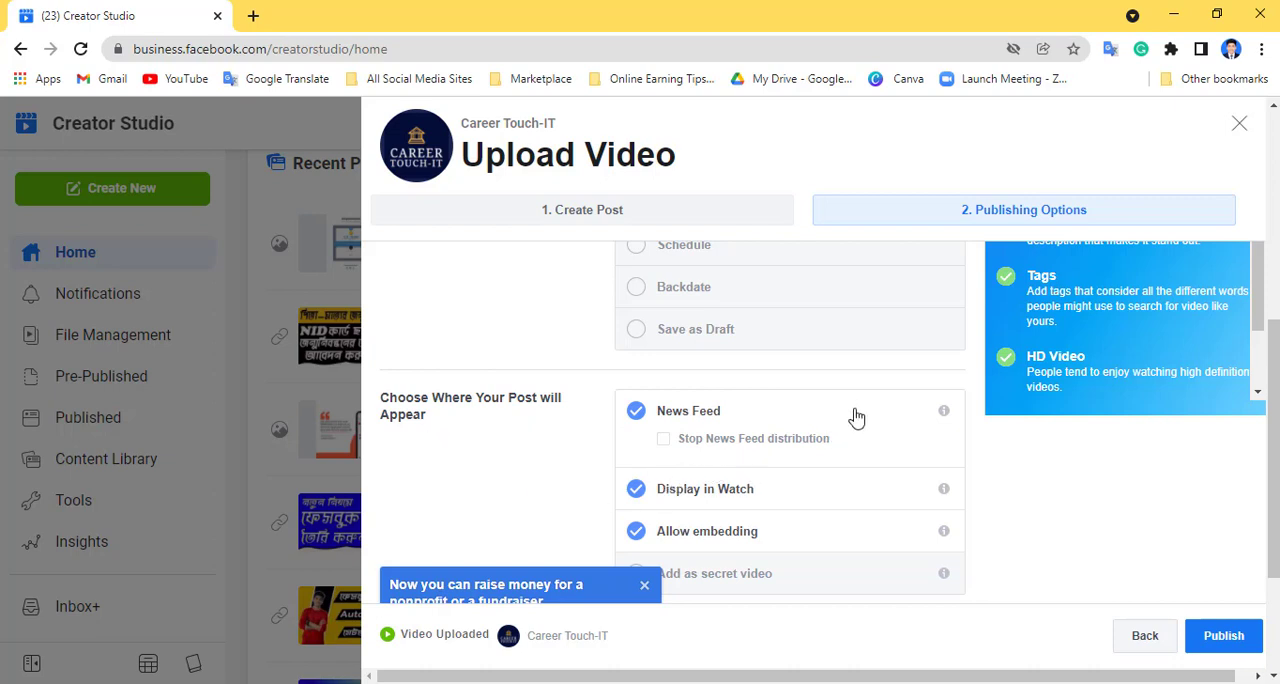
pyautogui.scroll(-1, 856, 417)
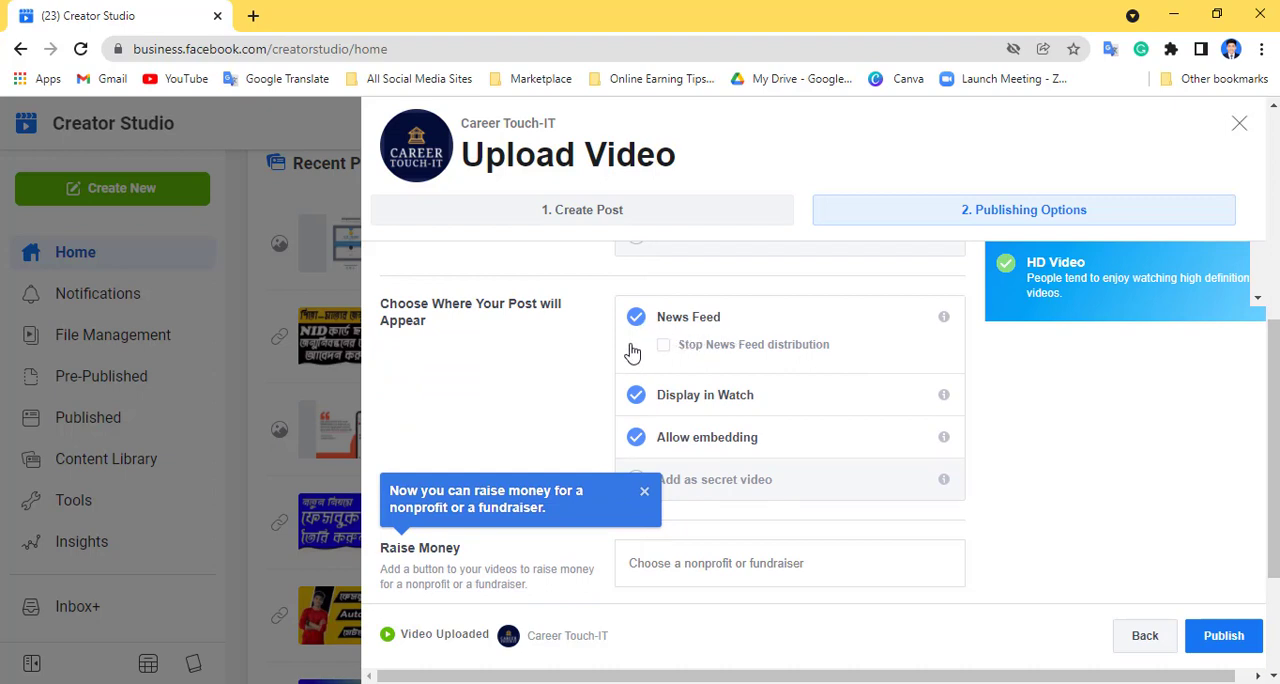
pyautogui.click(636, 320)
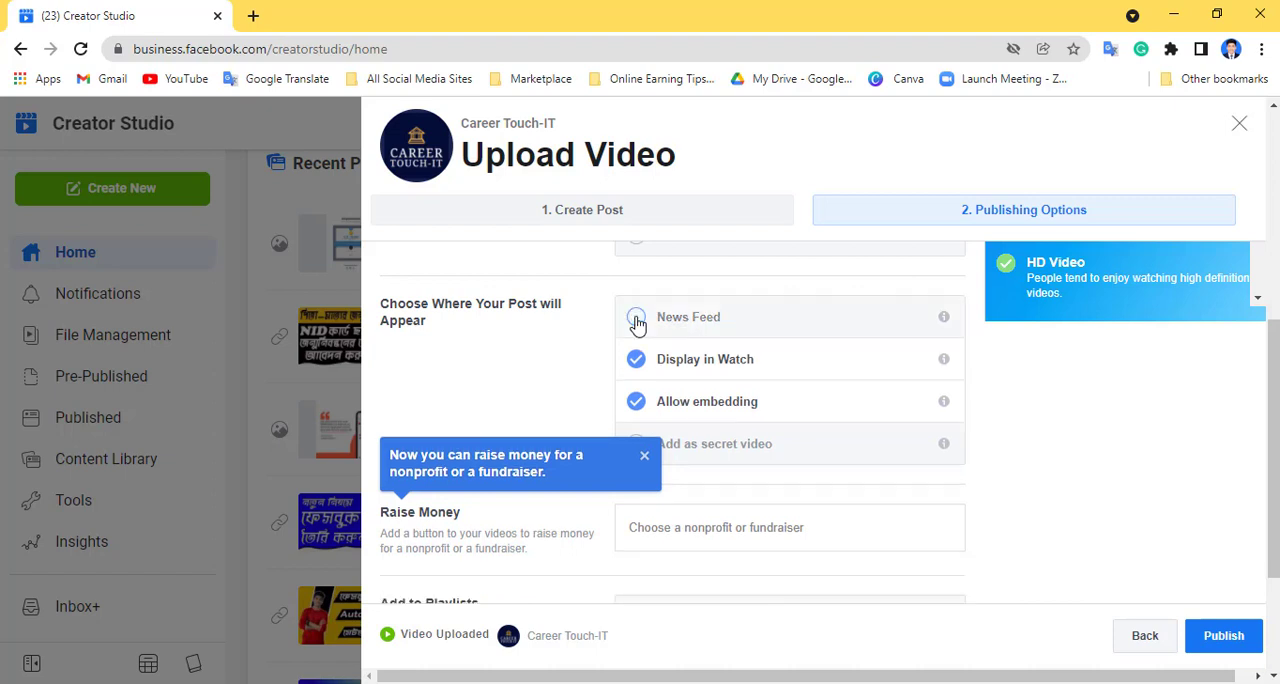
pyautogui.click(636, 320)
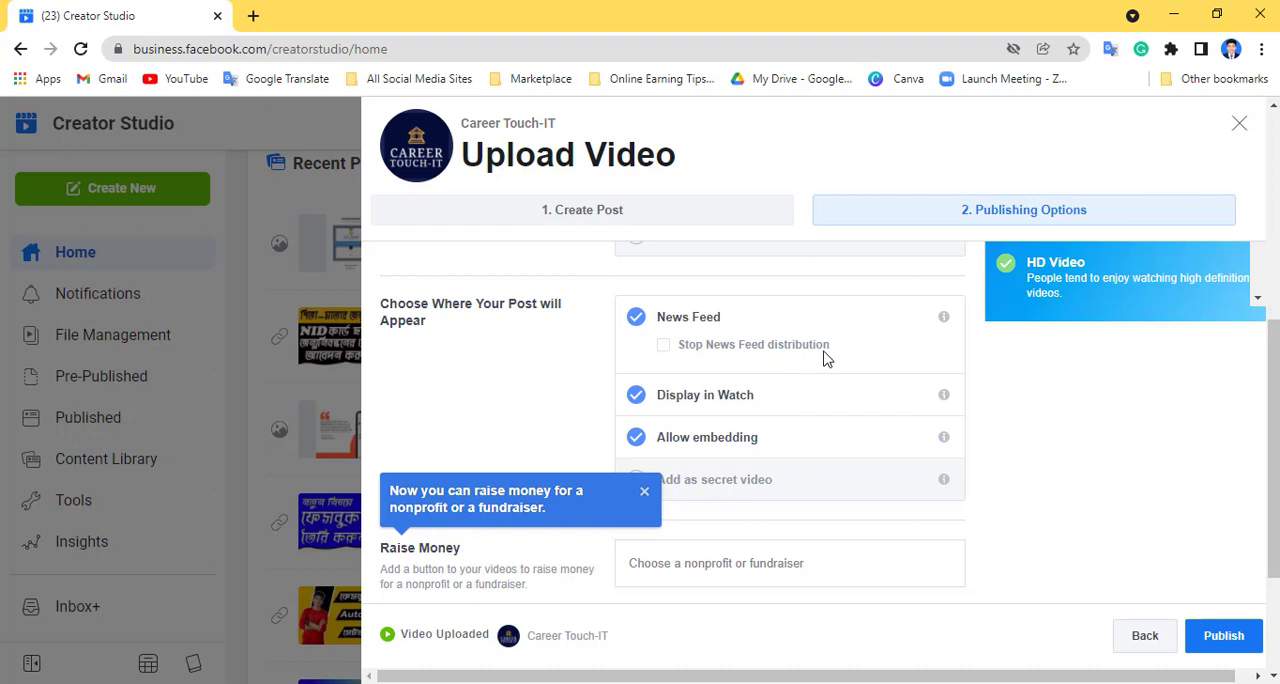
pyautogui.click(636, 396)
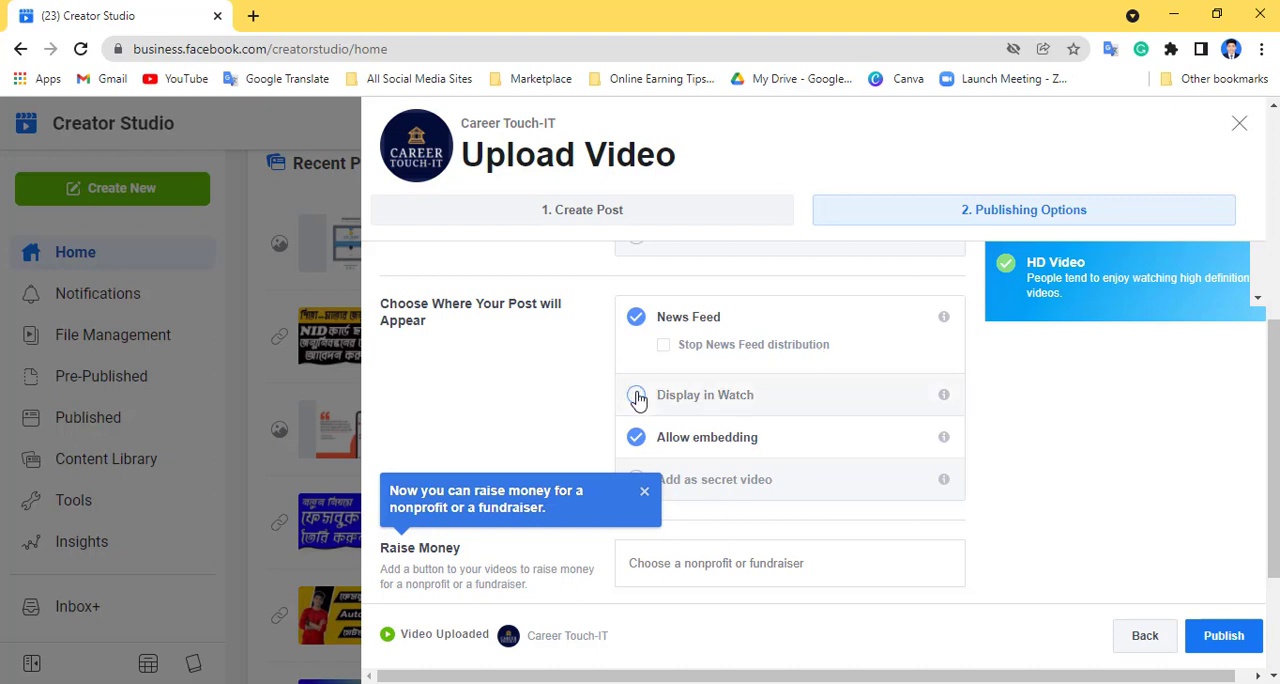
pyautogui.click(636, 396)
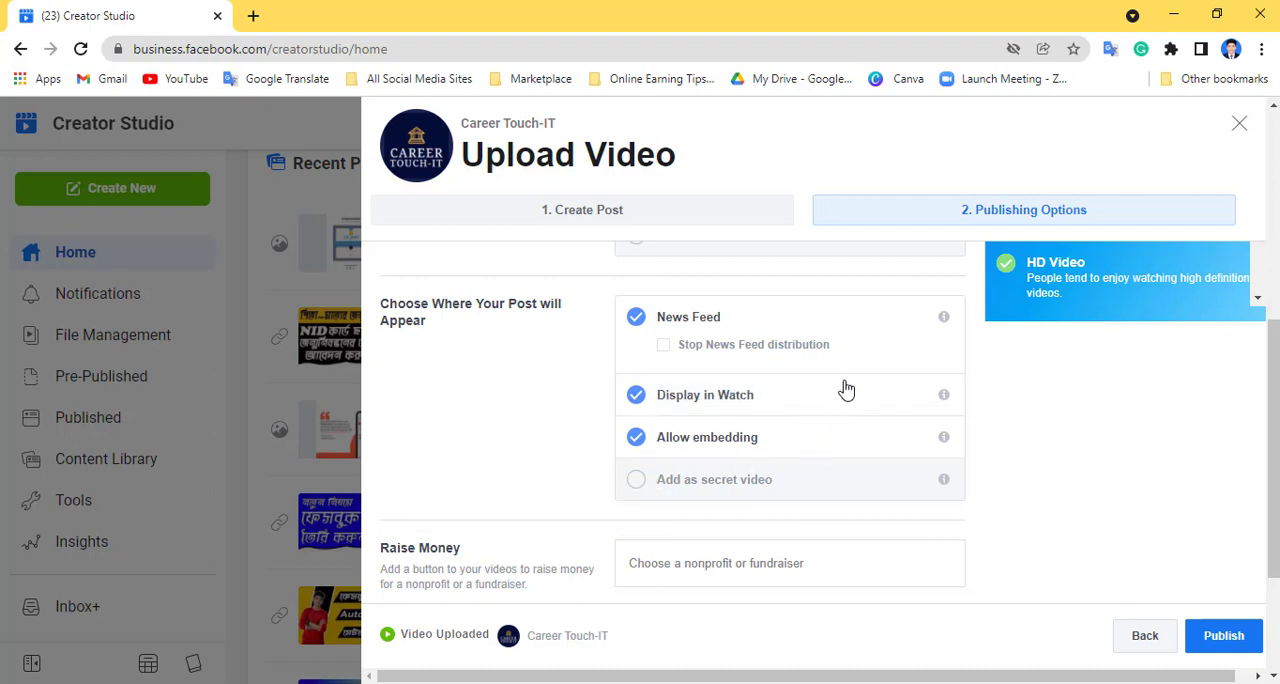
# - Turn on Add as secret video for the post and turn it off again
pyautogui.scroll(-1, 845, 389)
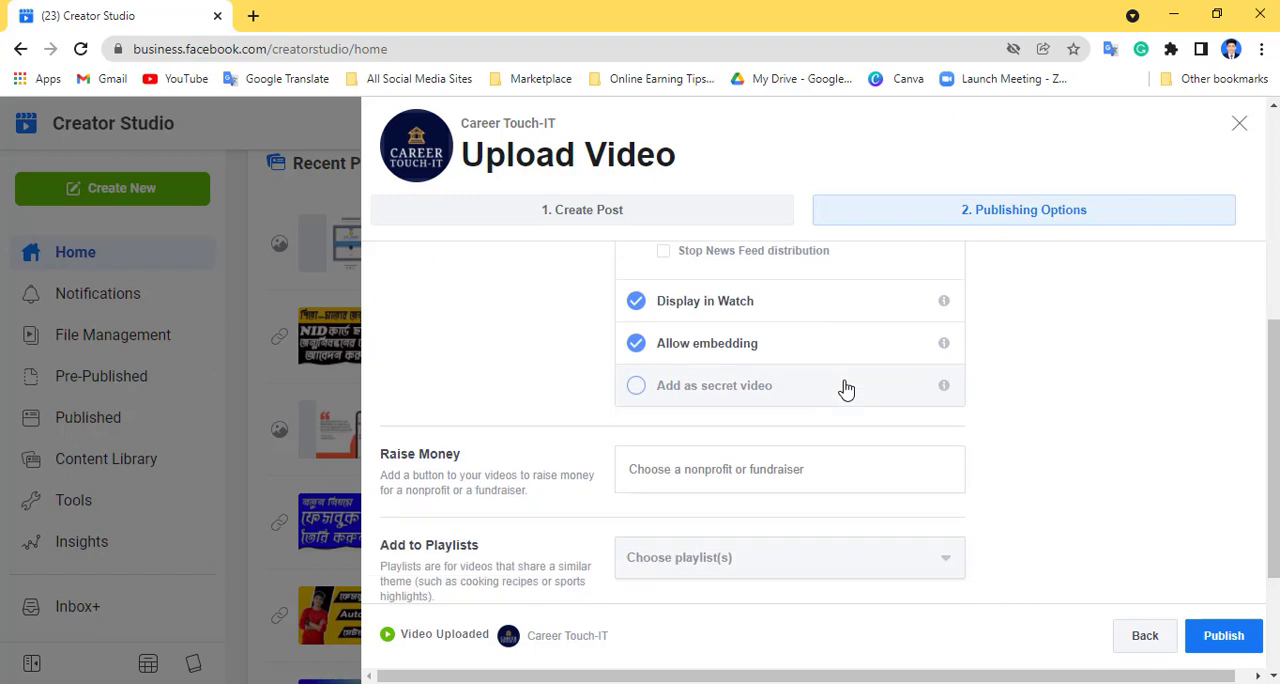
pyautogui.click(637, 388)
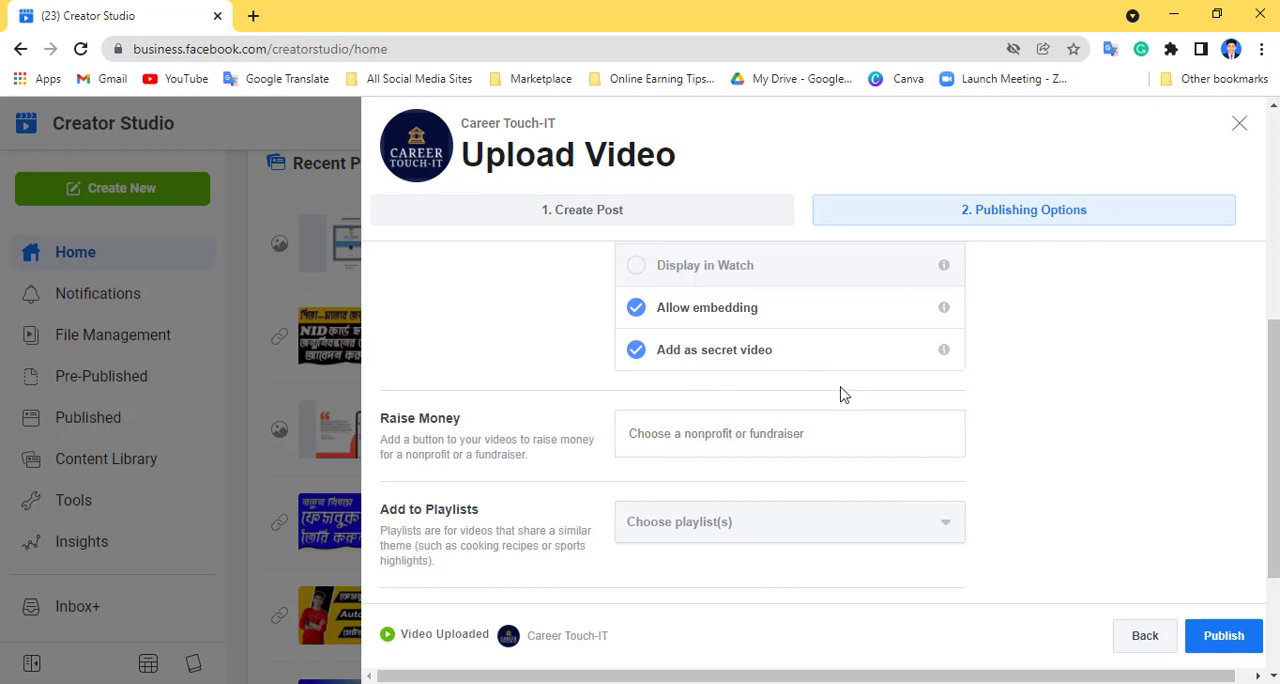
pyautogui.scroll(1, 520, 342)
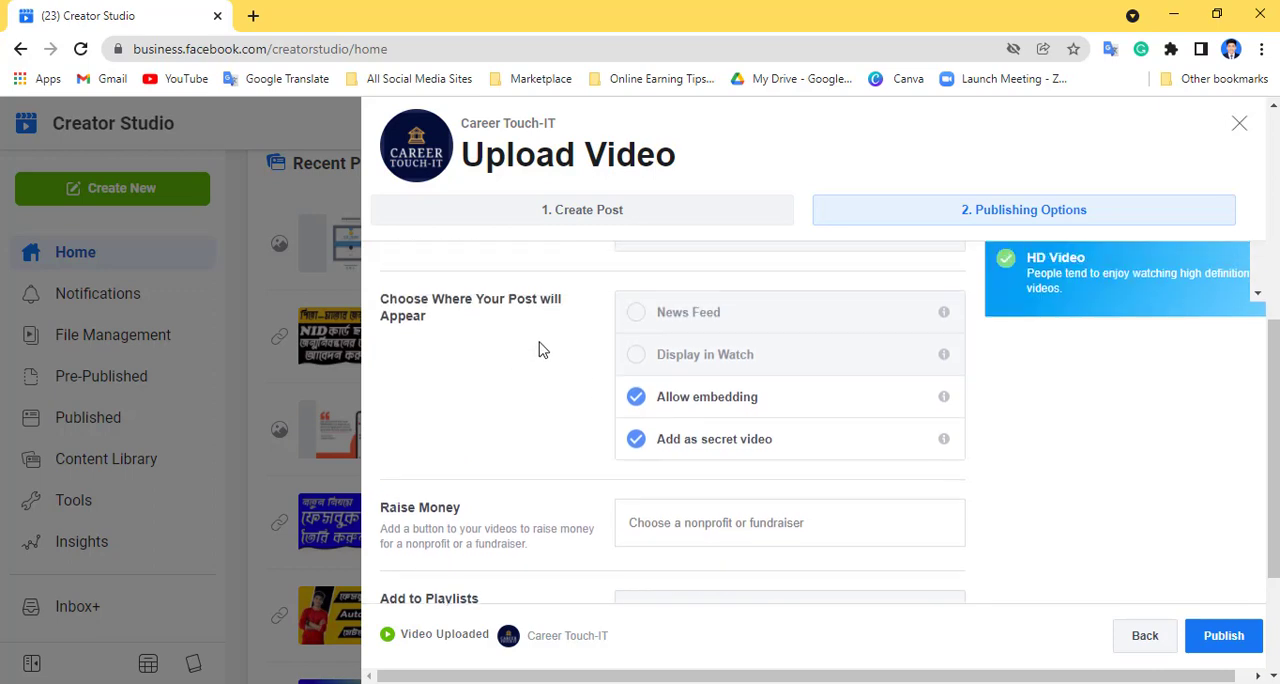
pyautogui.click(636, 443)
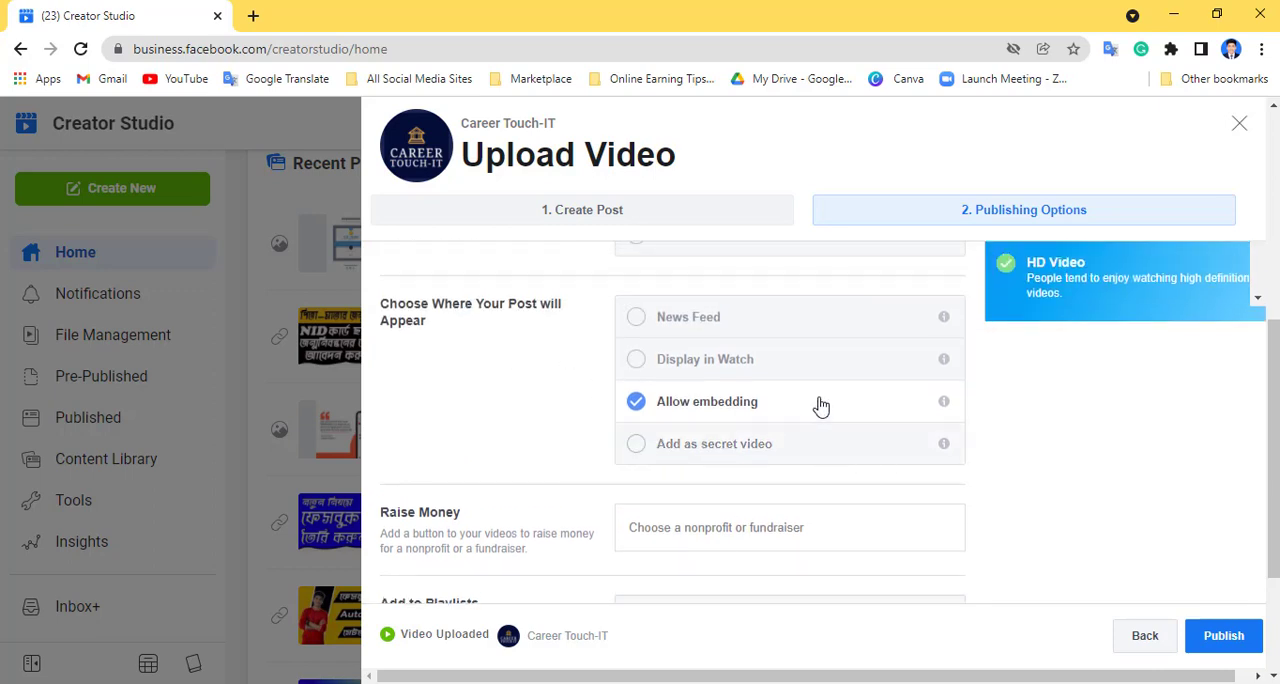
# - Turn on News Feed and Display in Watch as places where the post will appear
pyautogui.click(637, 412)
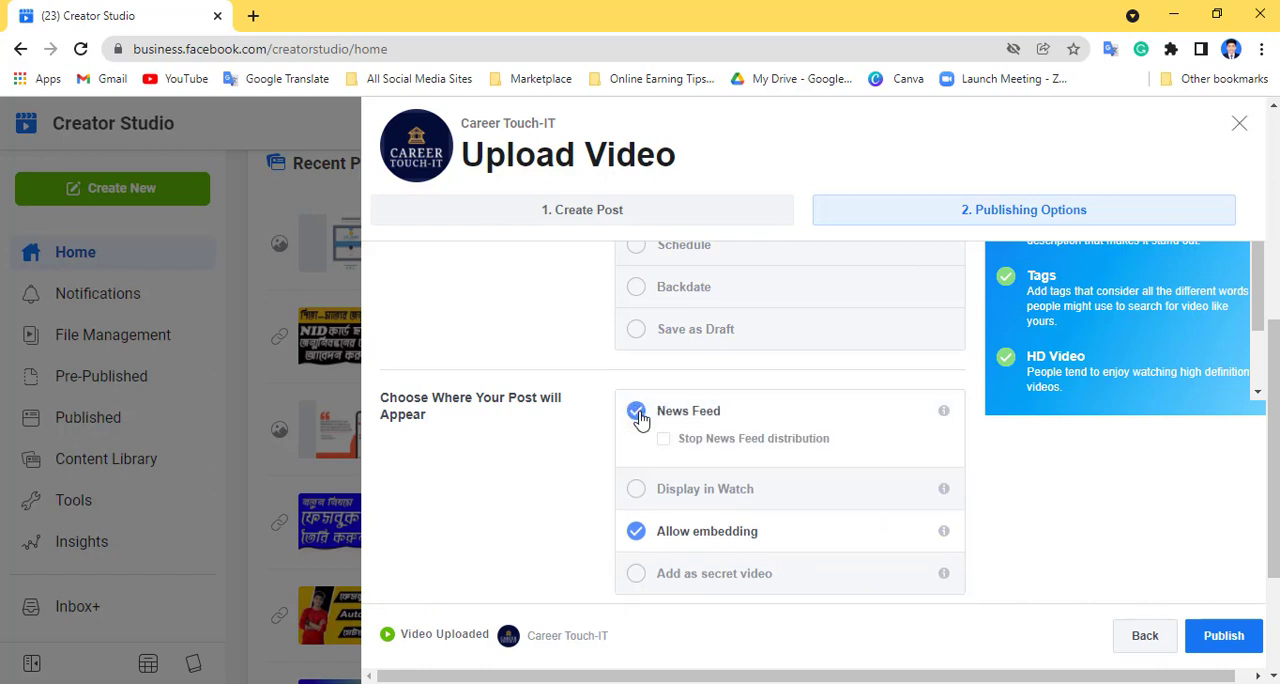
pyautogui.click(636, 489)
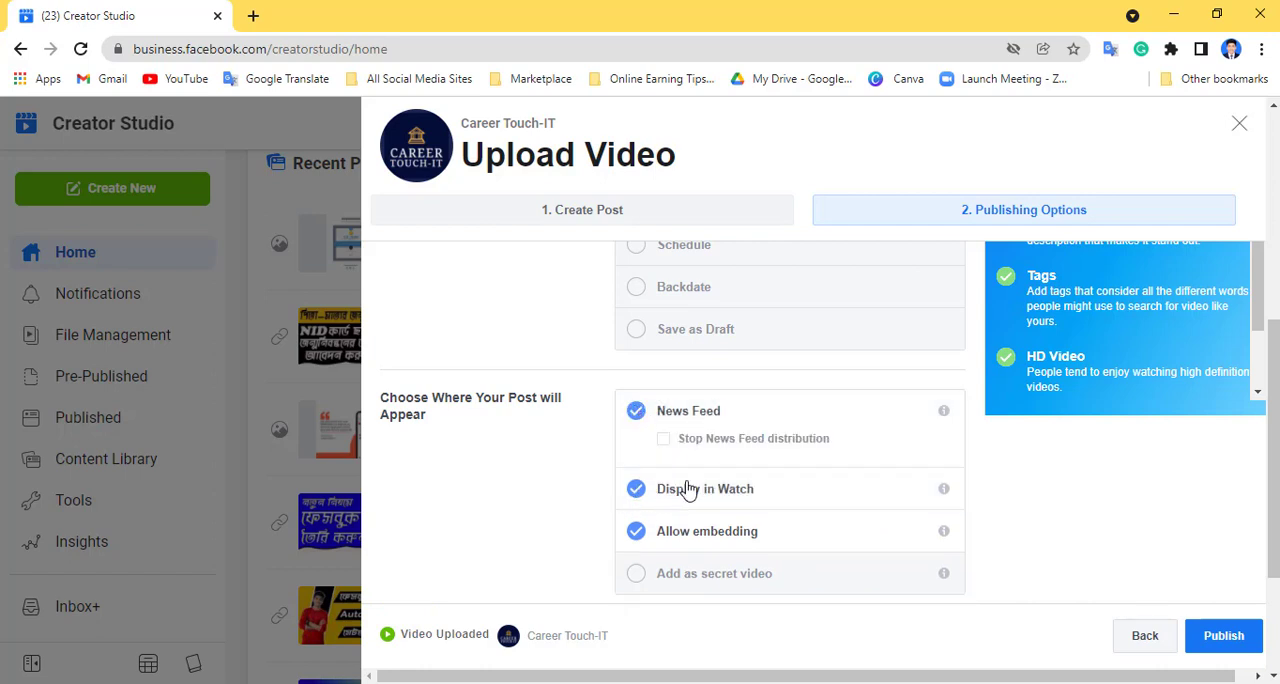
# - Check the nonprofit choices offered under Raise Money, leaving none selected
pyautogui.scroll(-3, 905, 455)
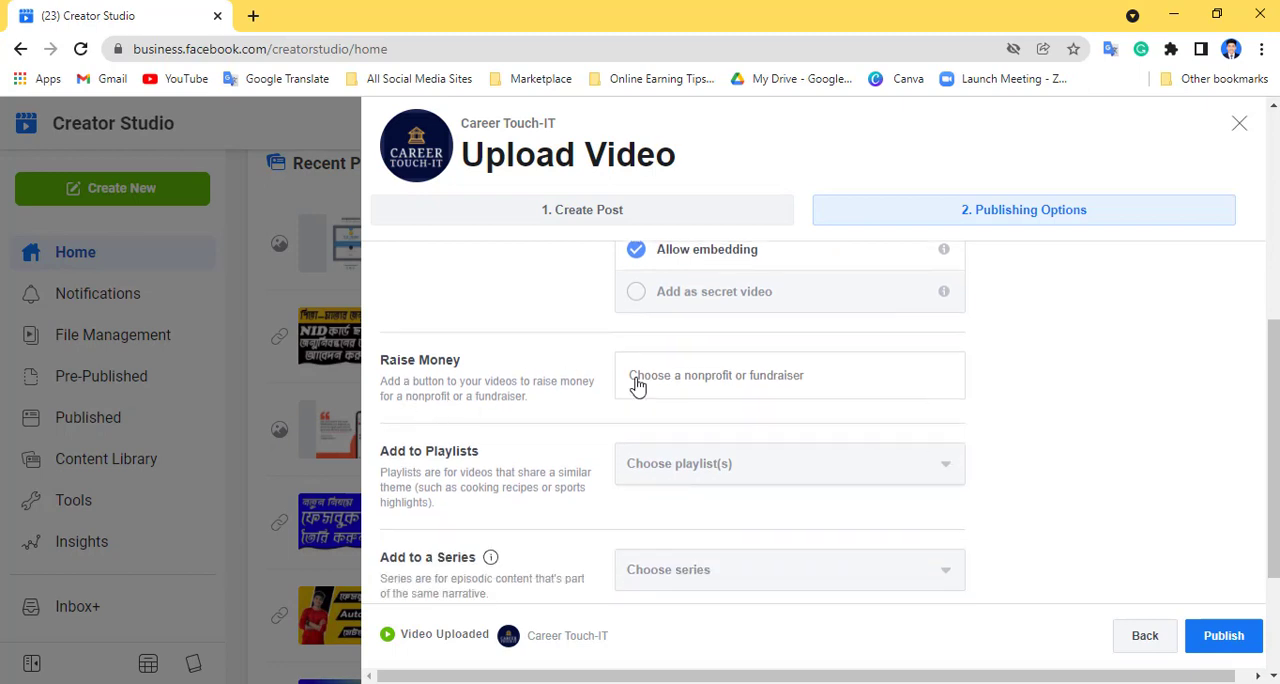
pyautogui.click(860, 375)
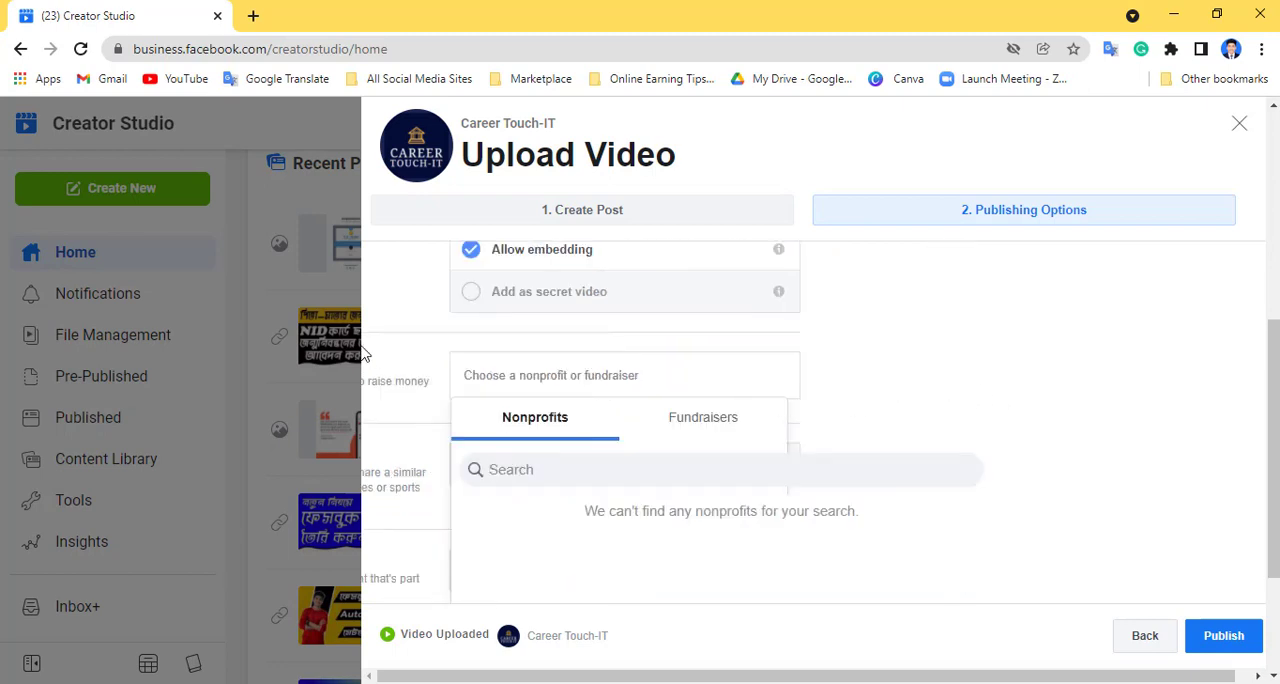
pyautogui.click(923, 402)
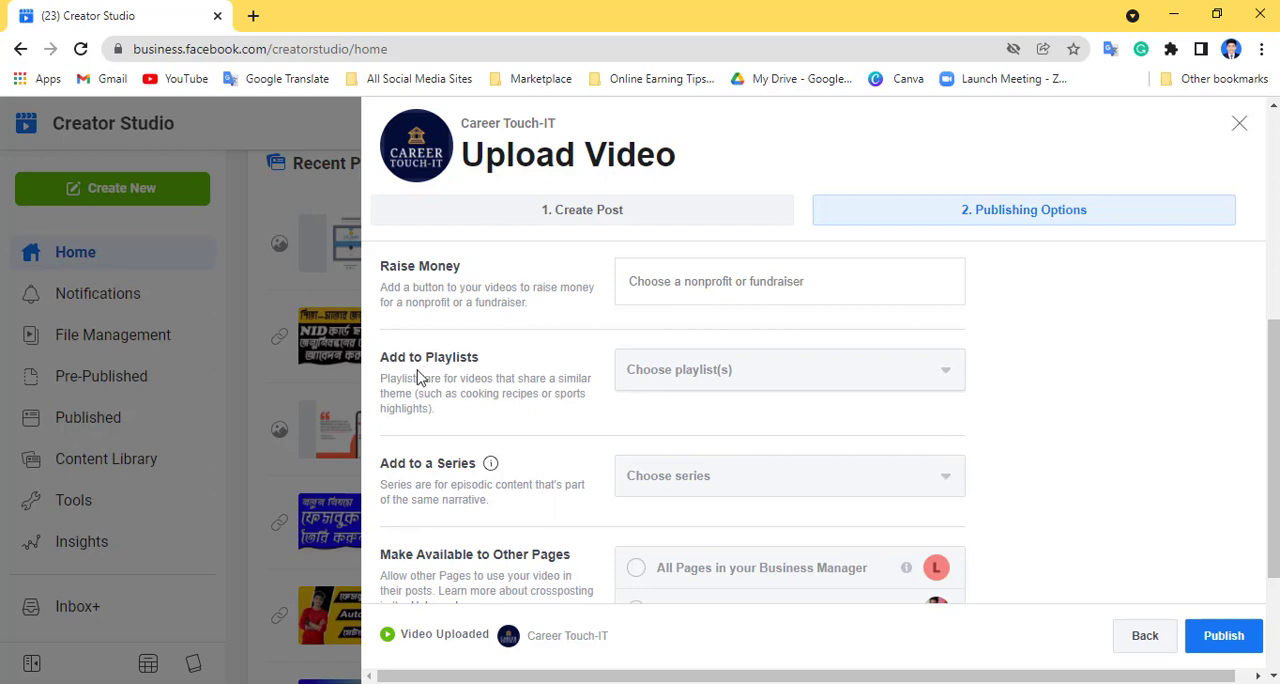
# - Create a new playlist titled "facebook" and add the video to it
pyautogui.click(926, 377)
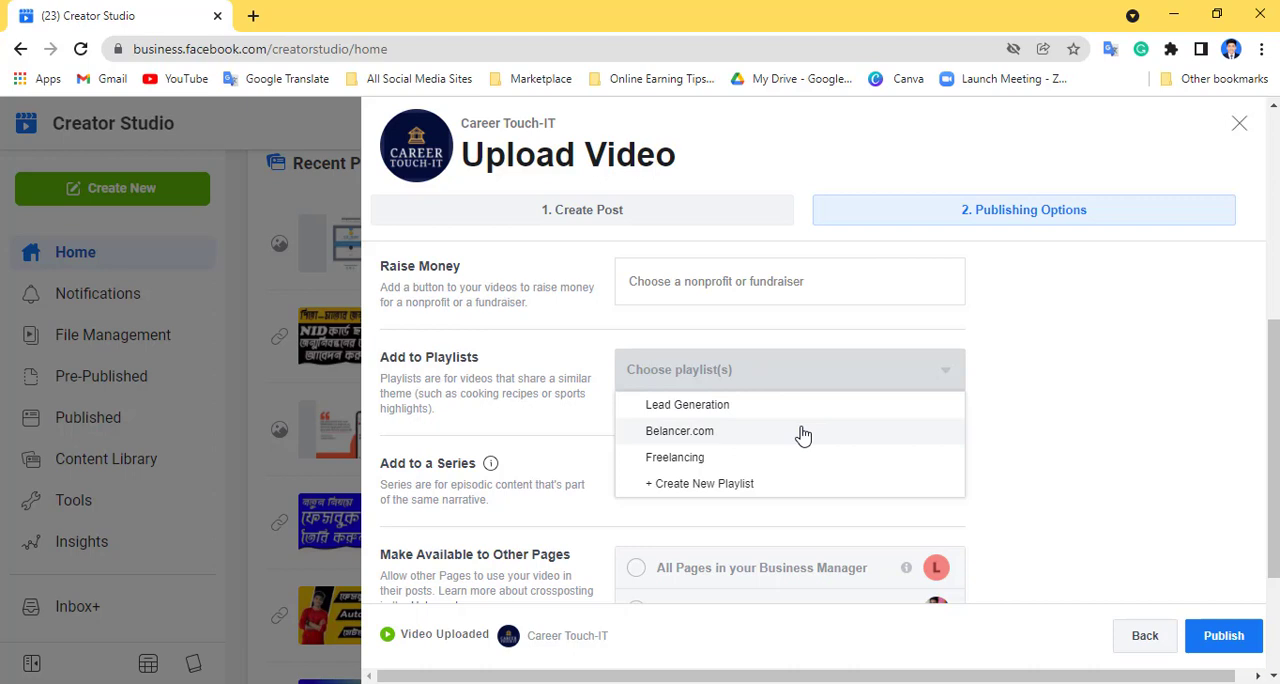
pyautogui.click(693, 485)
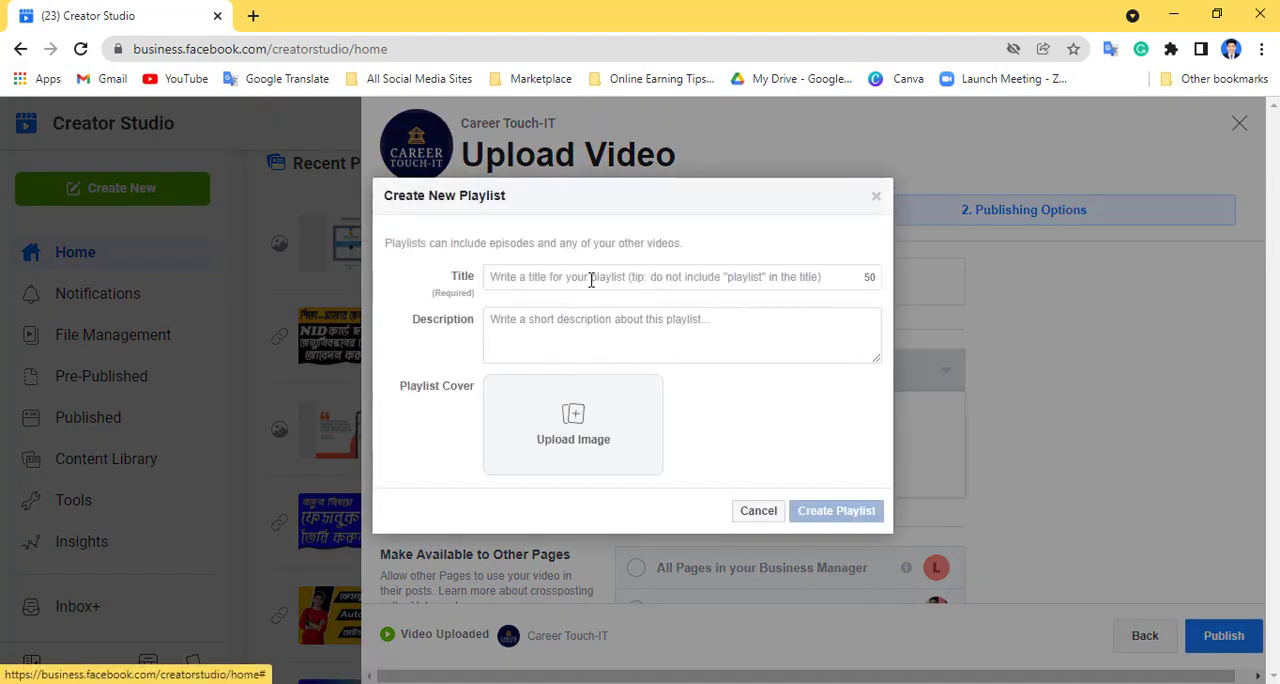
pyautogui.click(591, 280)
pyautogui.write('facebook')
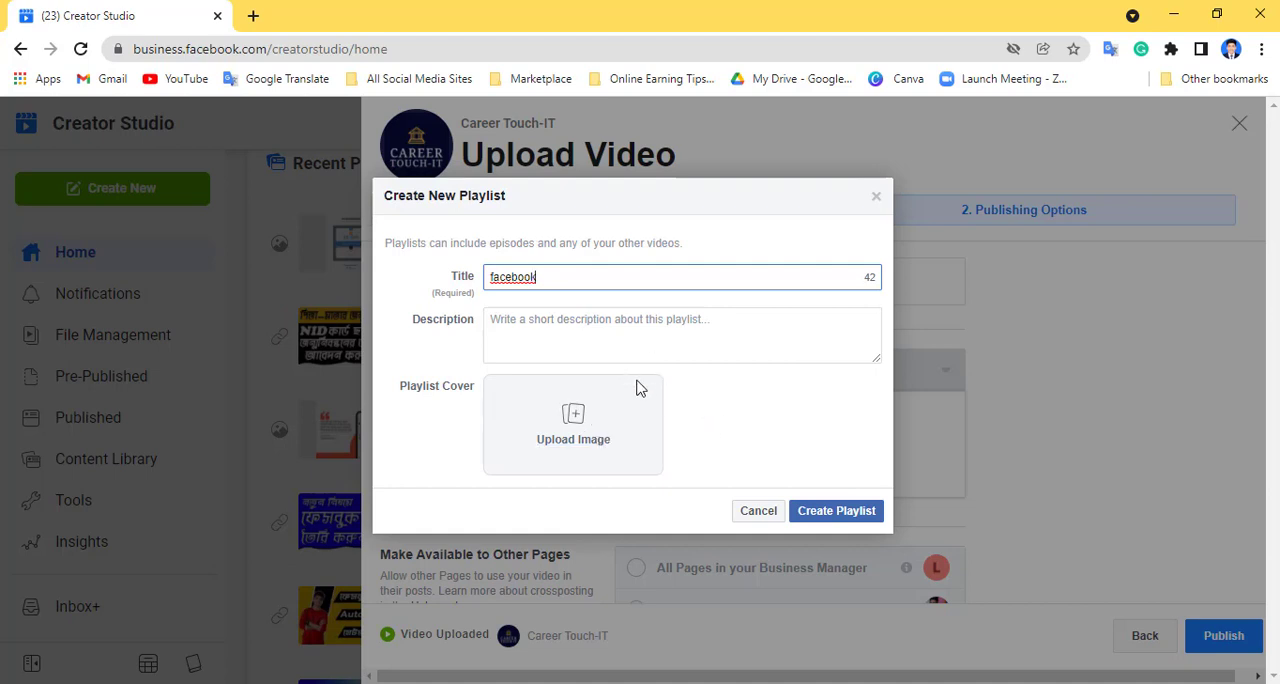
pyautogui.click(832, 514)
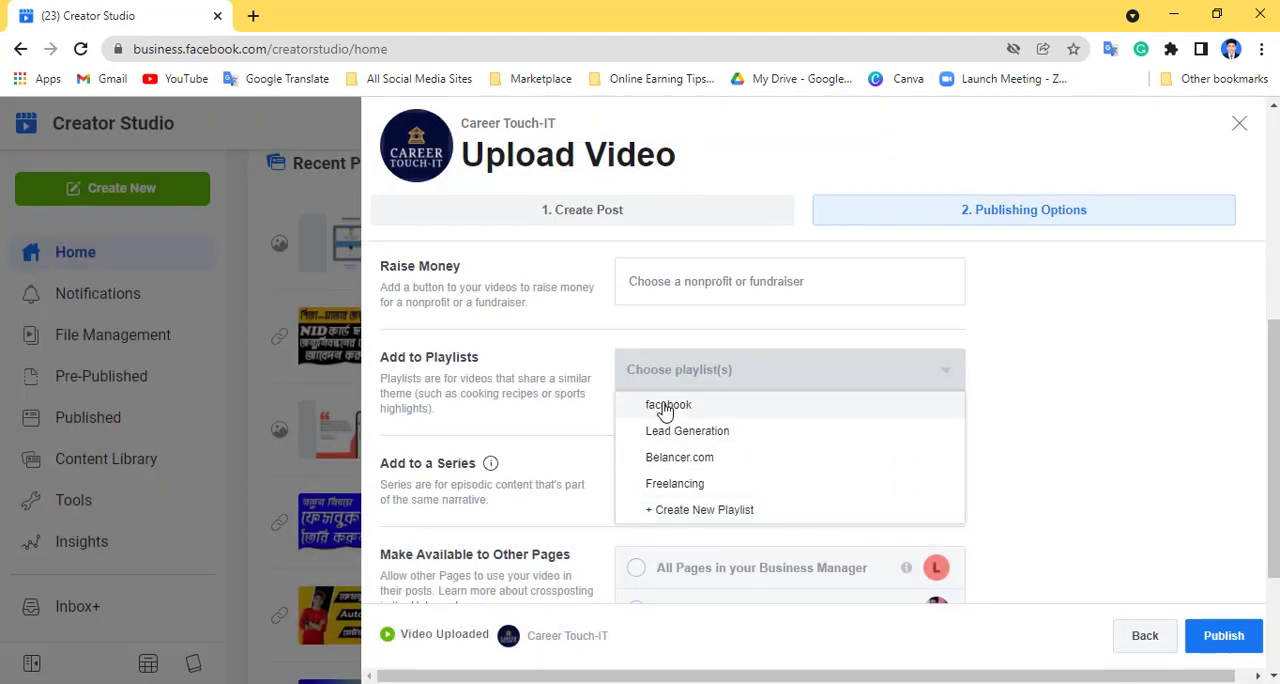
pyautogui.click(703, 408)
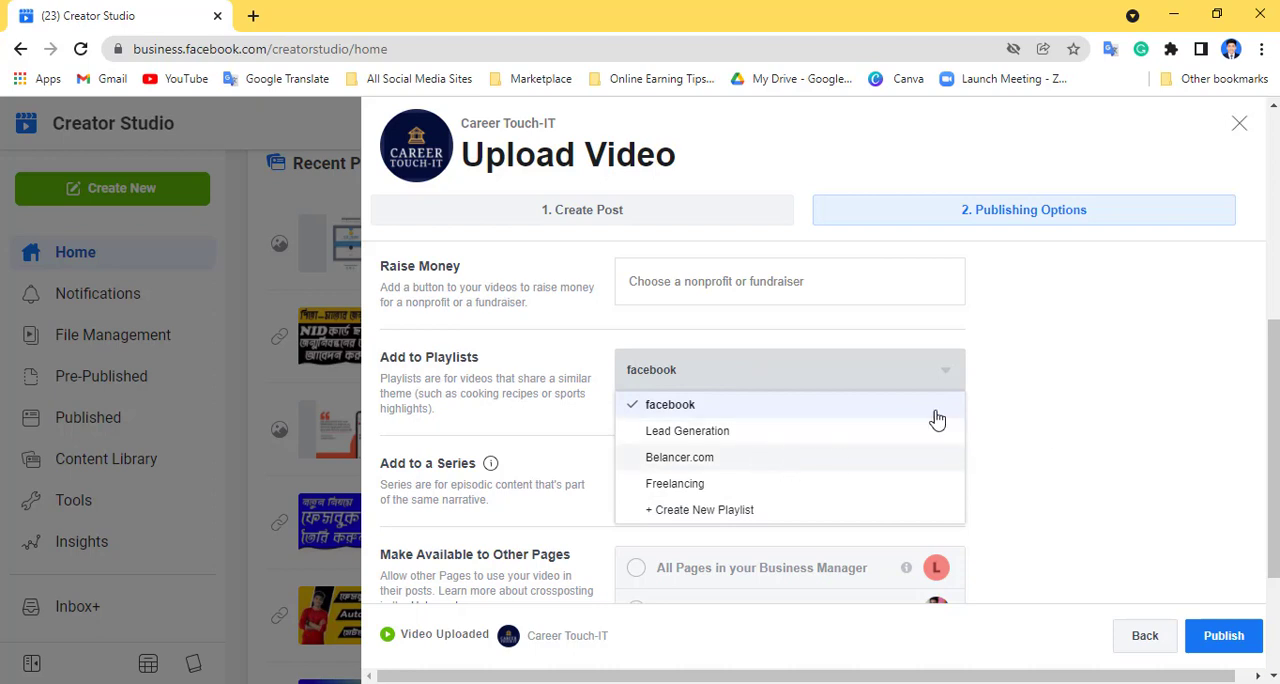
pyautogui.click(1052, 444)
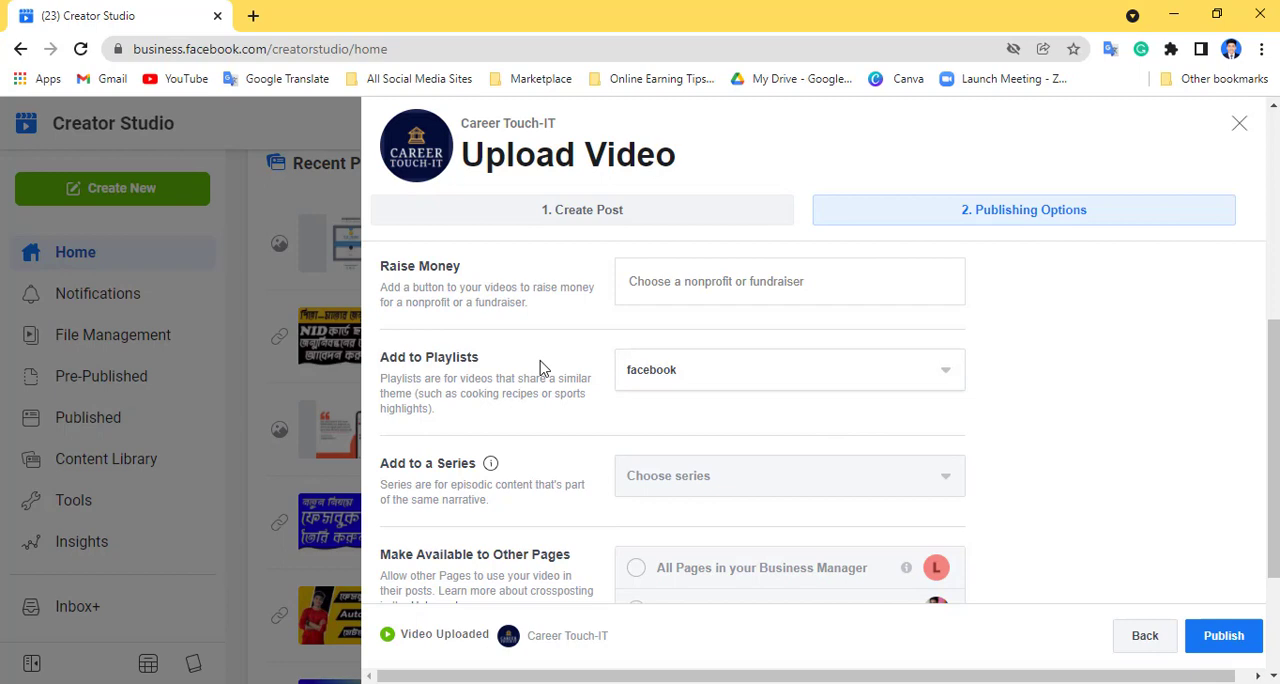
# - Review the available playlist and series choices for the video without changing either selection
pyautogui.click(945, 372)
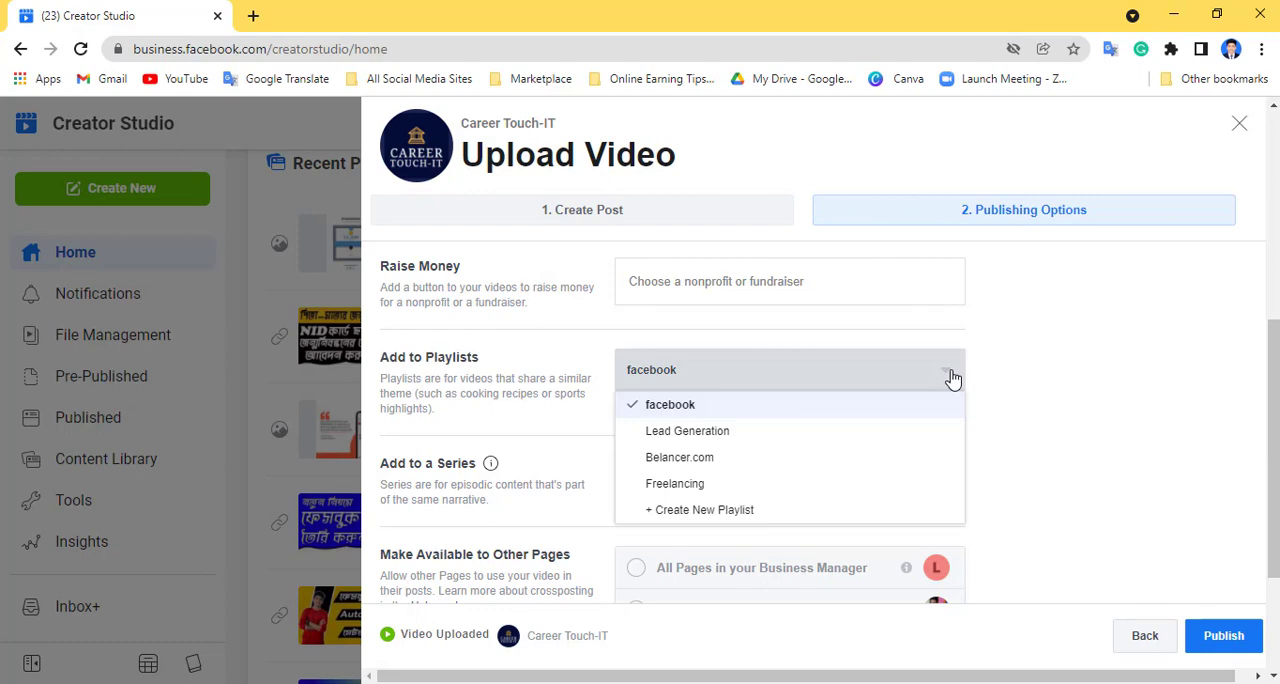
pyautogui.click(1010, 406)
pyautogui.scroll(-1, 953, 368)
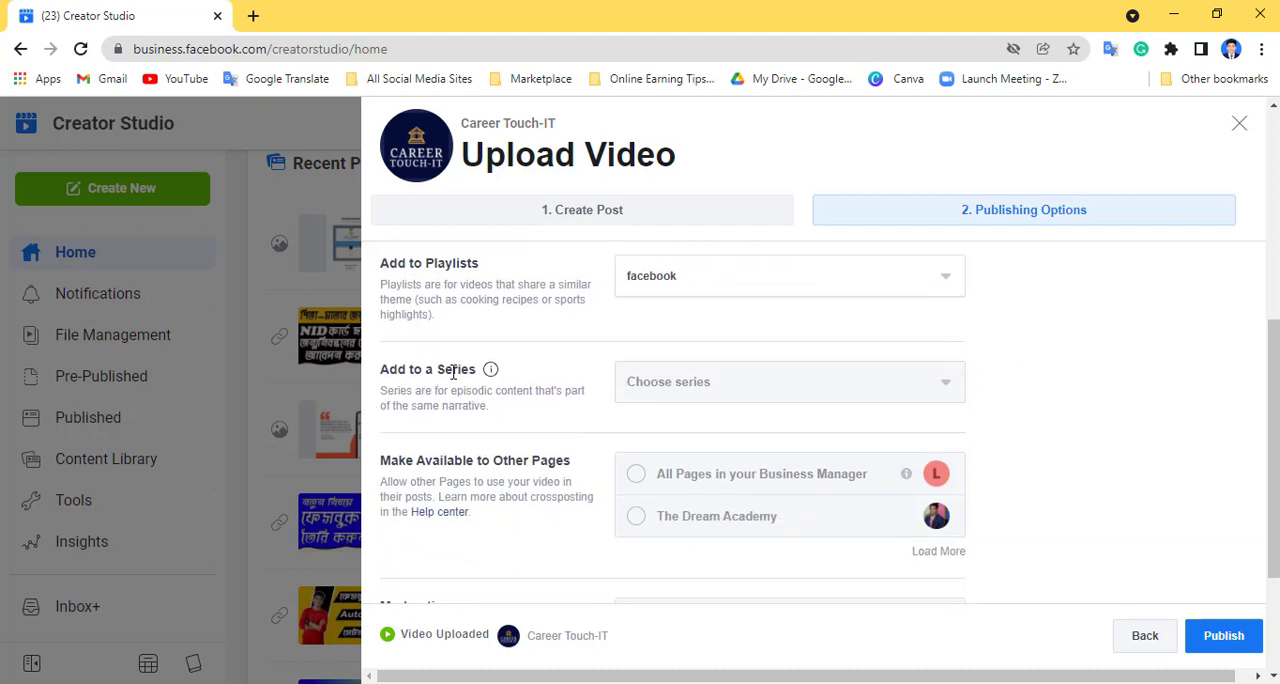
pyautogui.click(946, 390)
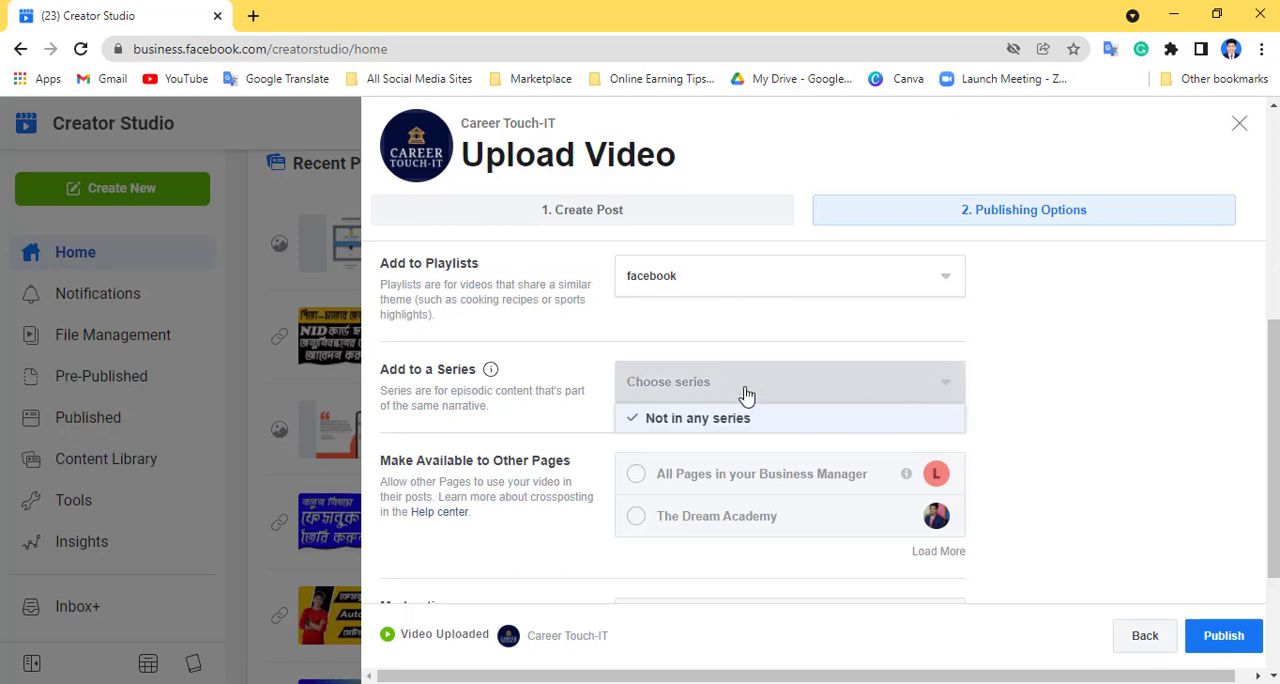
pyautogui.click(1014, 382)
# - Review the remaining publishing options and publish the video to the page
pyautogui.scroll(-1, 954, 394)
pyautogui.scroll(6, 630, 380)
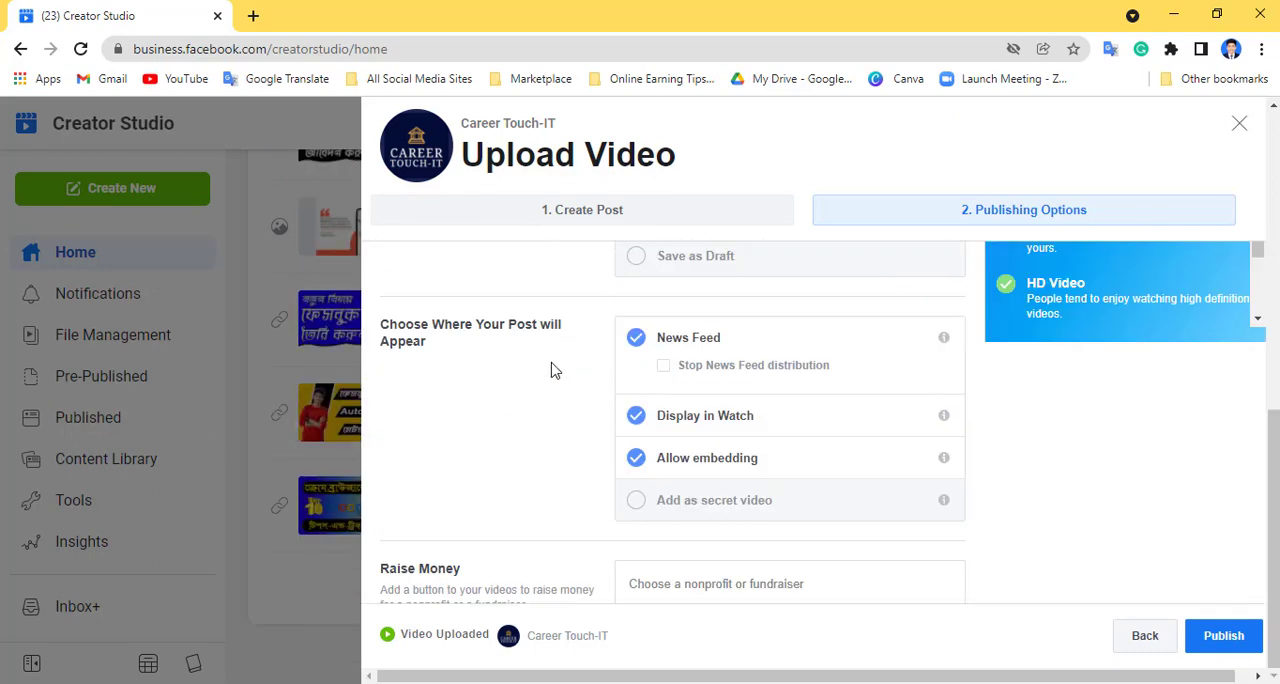
pyautogui.scroll(-3, 590, 380)
pyautogui.scroll(-1, 678, 428)
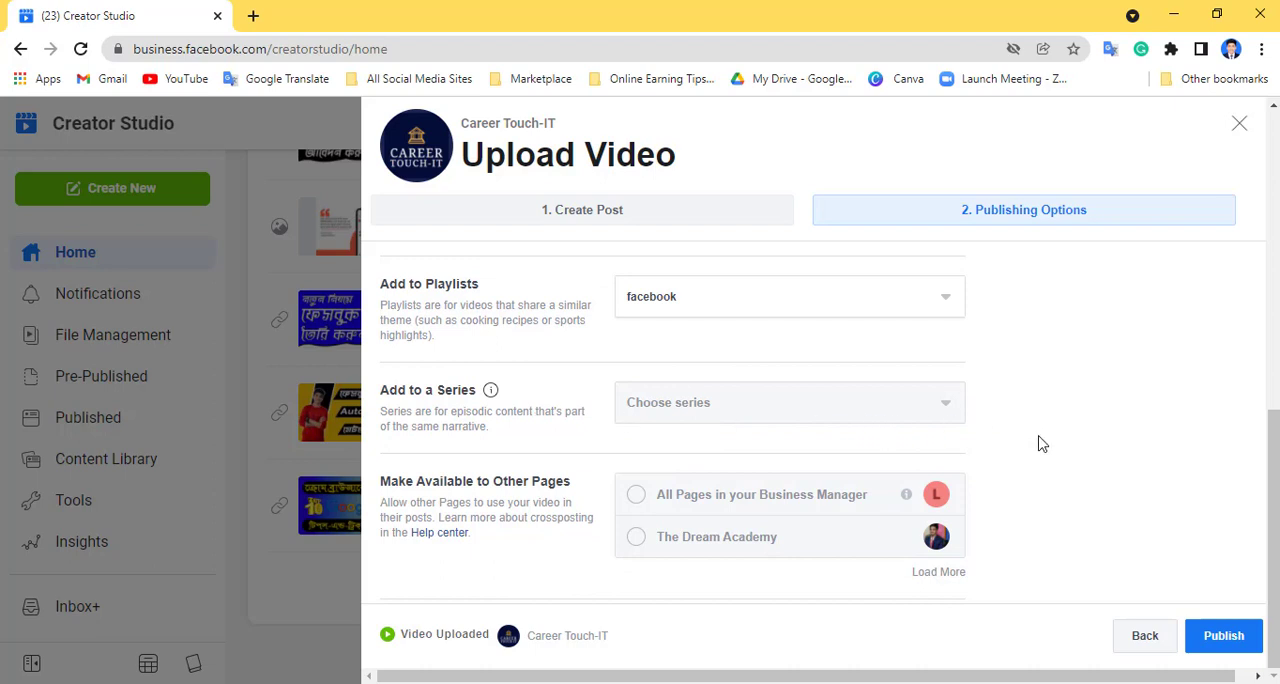
pyautogui.click(1230, 638)
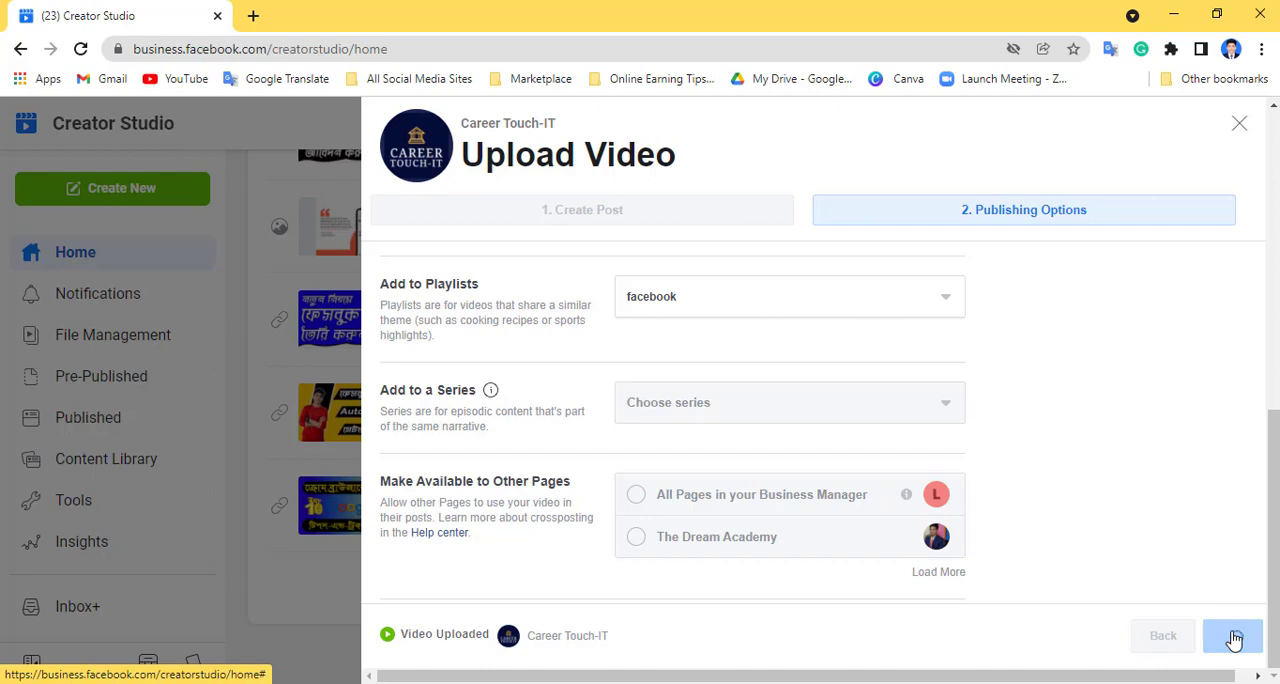